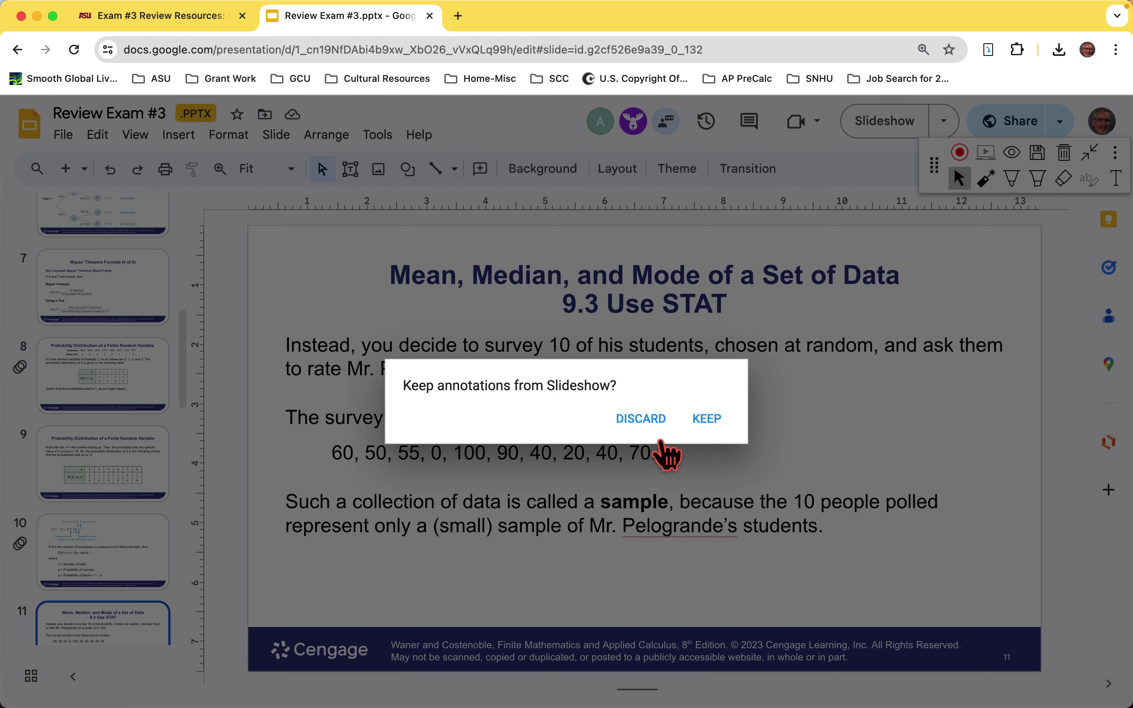
Keep the slideshow annotations, then switch to TI-SmartView CE beside the slide with a cleared home screen.
left_click(720, 427)
mouse_move(729, 702)
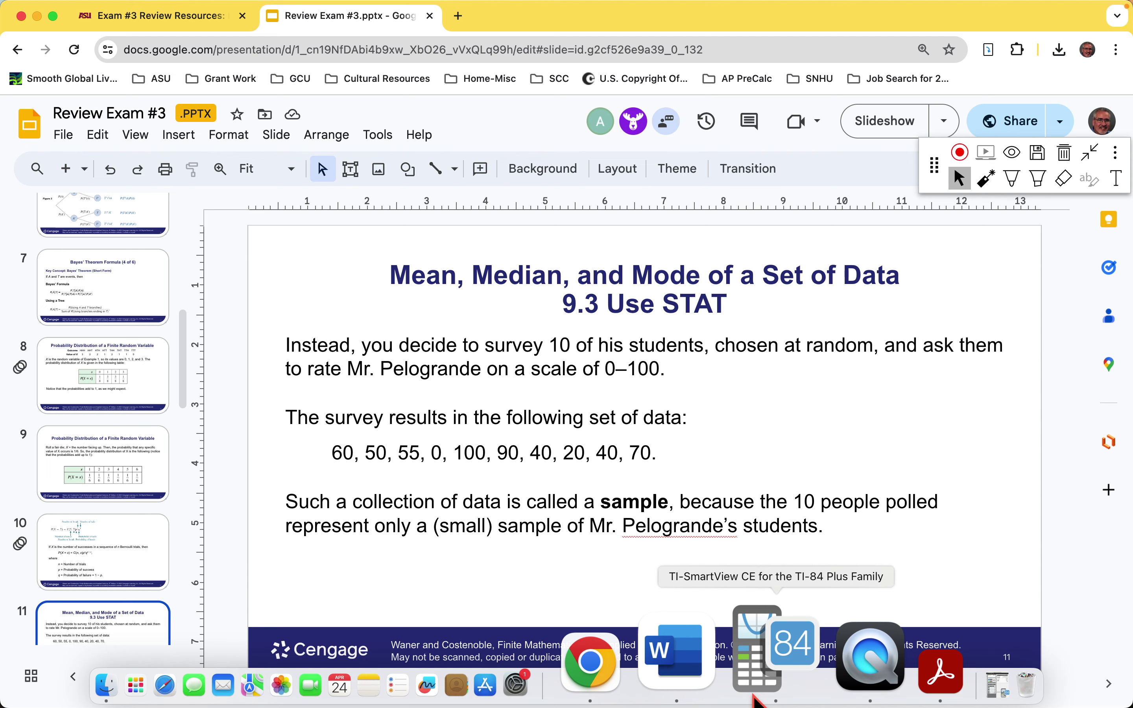
left_click(754, 696)
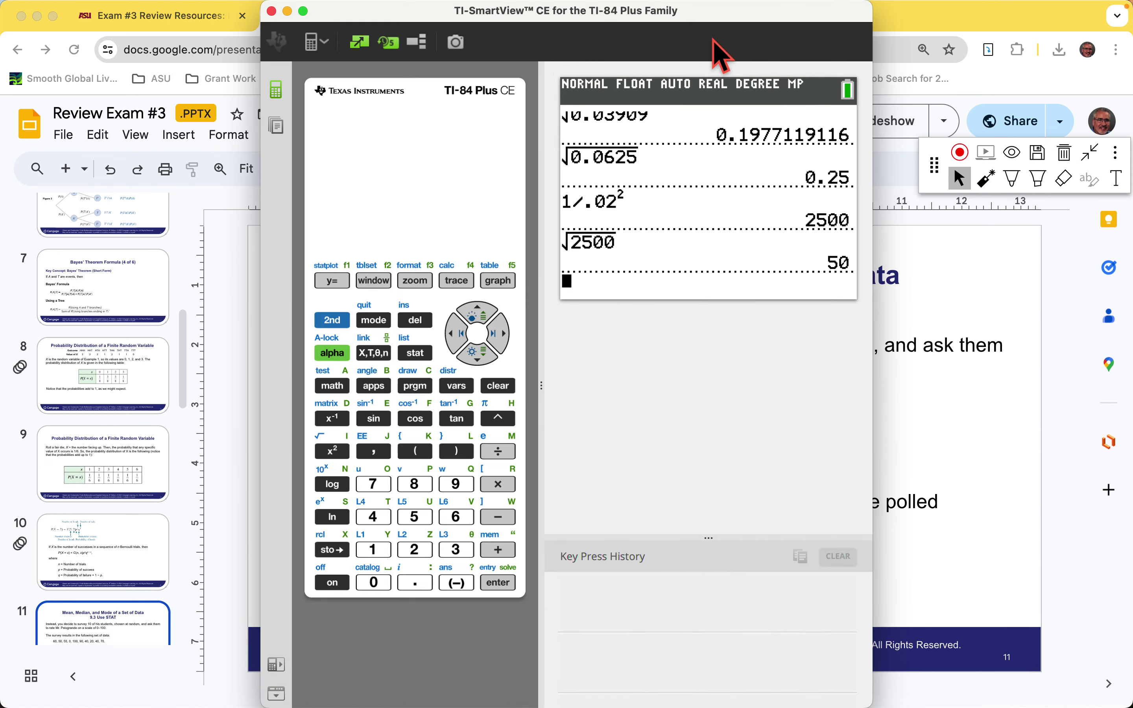
left_click_drag(721, 24, 954, 26)
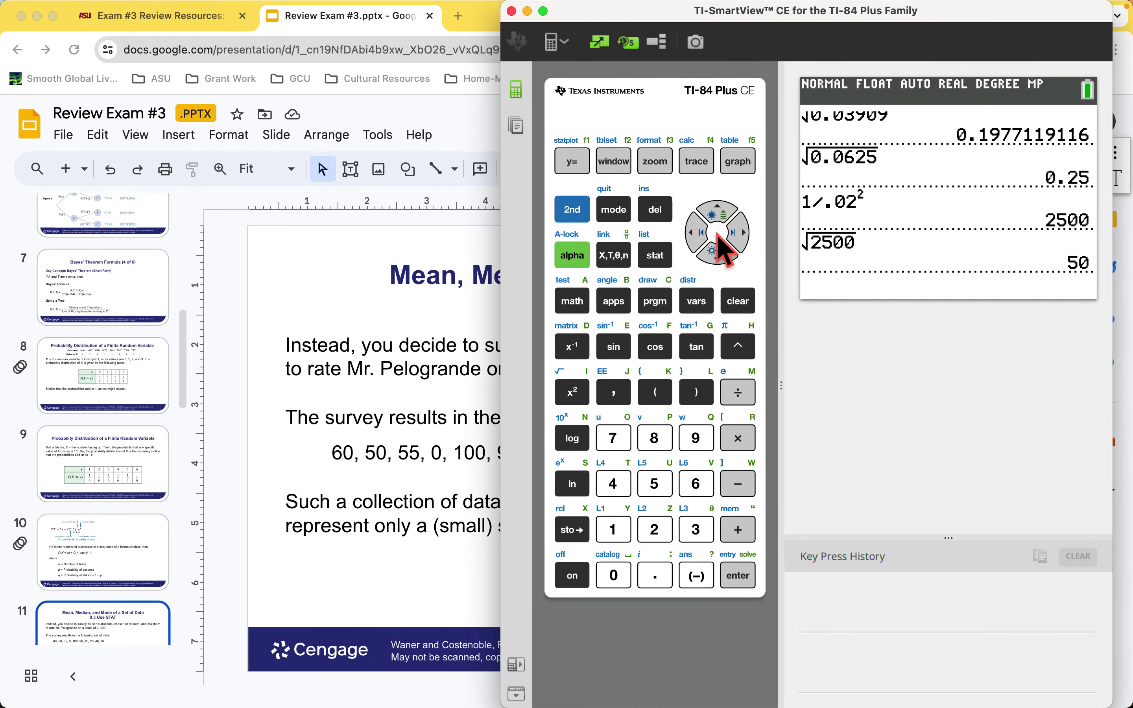
left_click(738, 300)
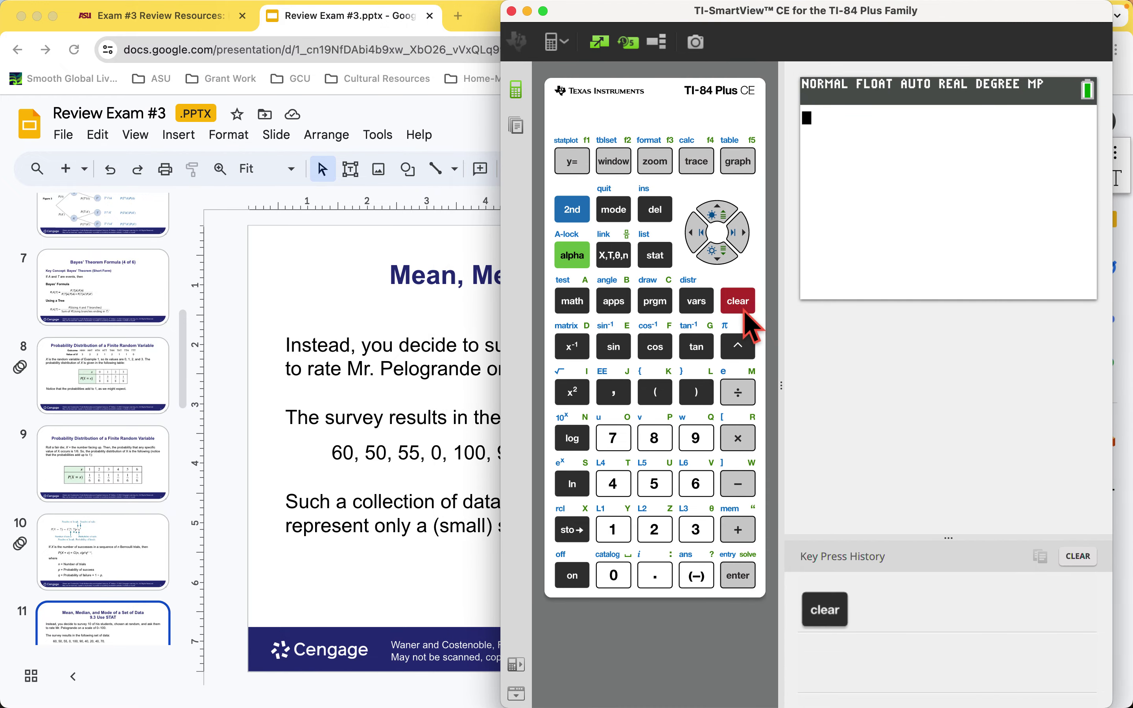
Open the calculator's statistics list editor and clear all entries from list L2.
left_click(667, 261)
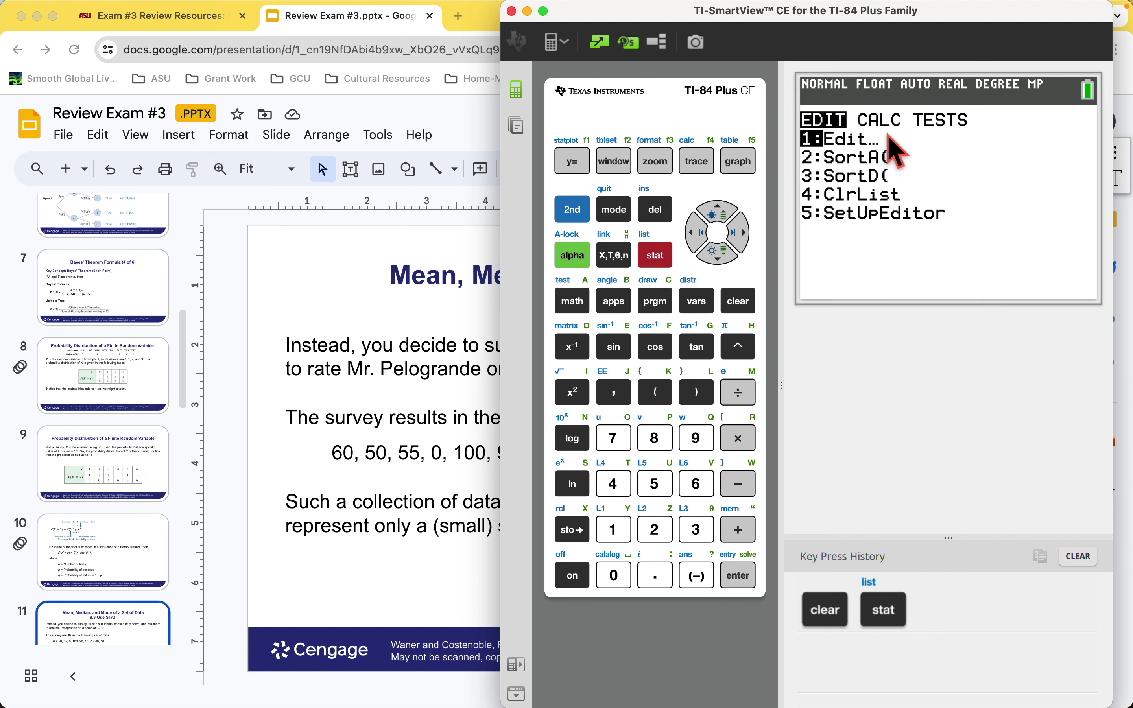
left_click(740, 578)
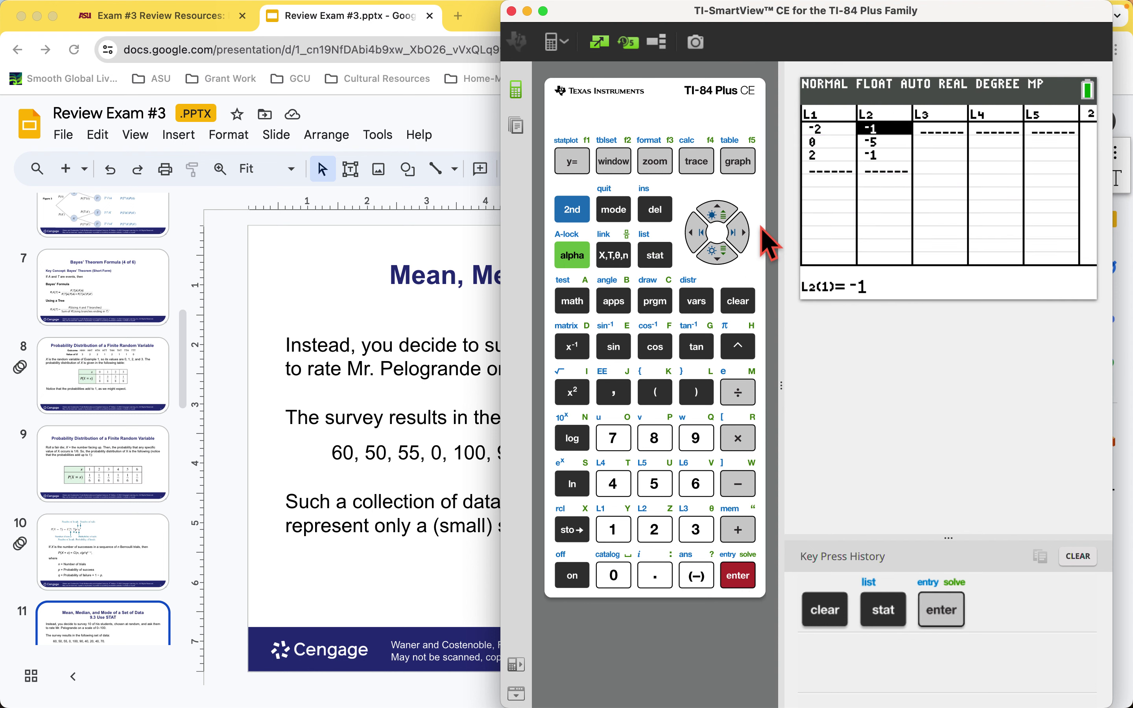
left_click(720, 214)
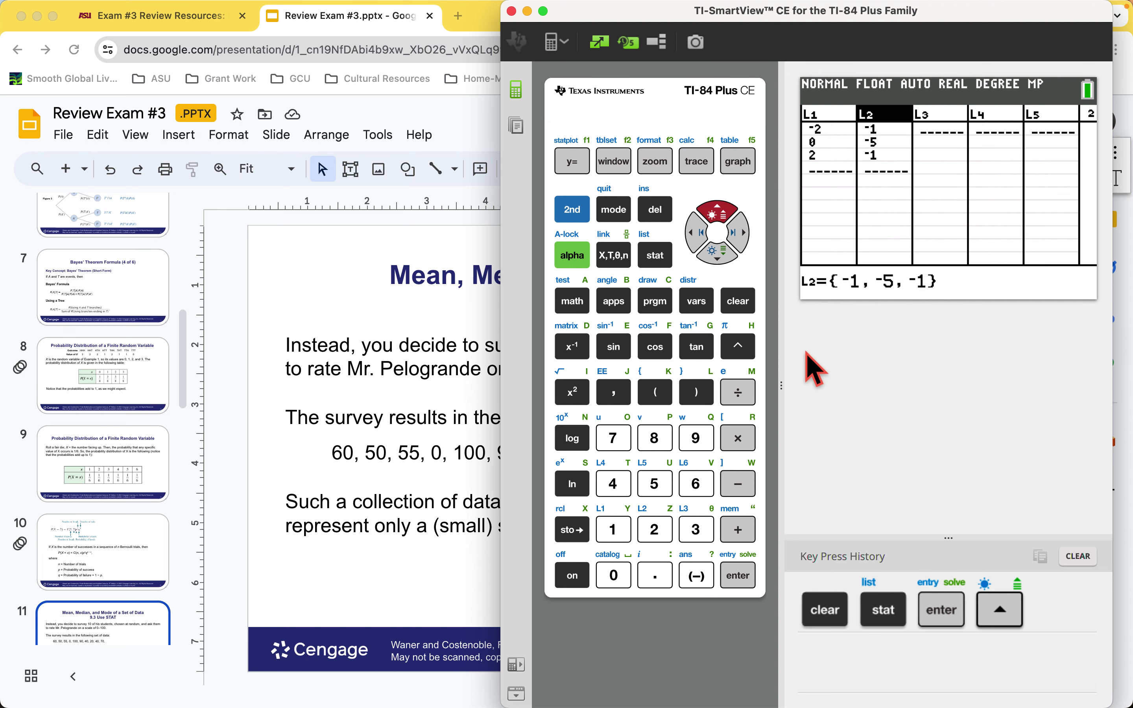
left_click(745, 307)
left_click(739, 576)
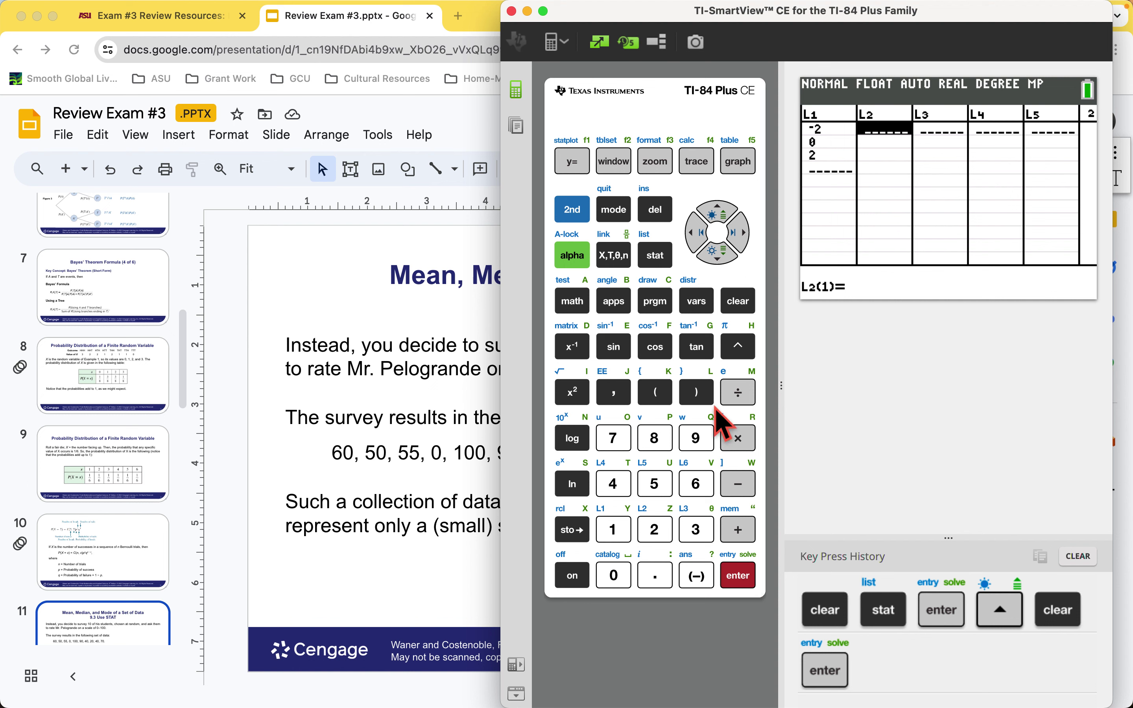
Clear all entries from list L1 in the list editor.
left_click(702, 234)
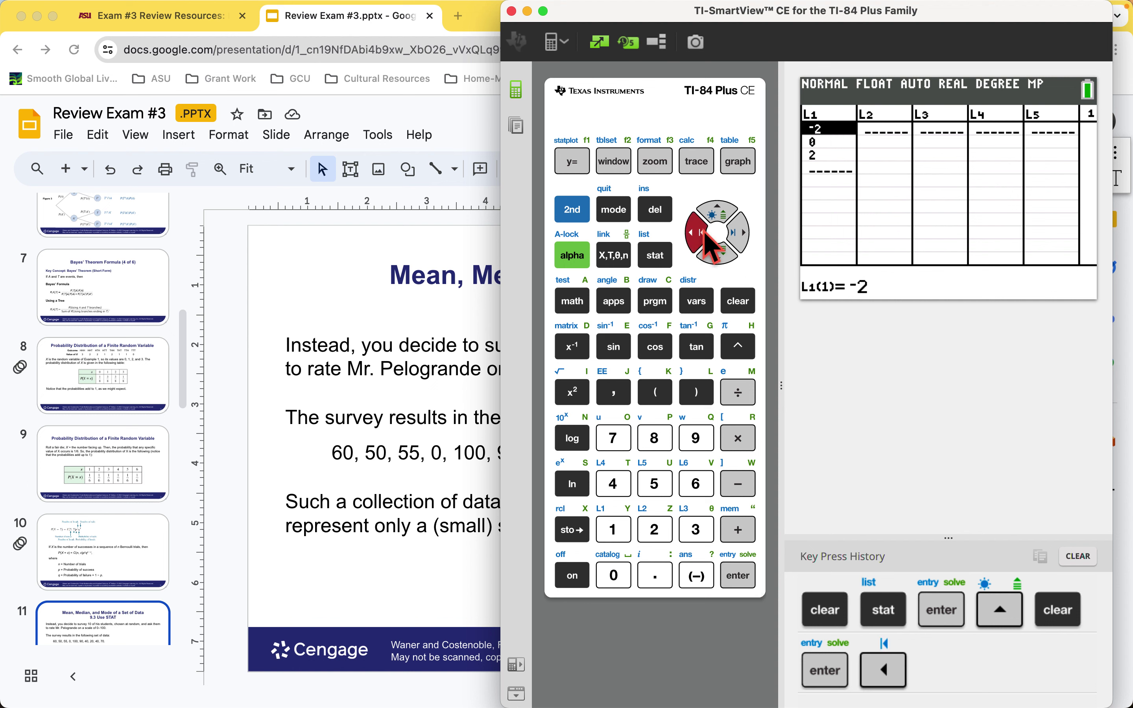
left_click(721, 213)
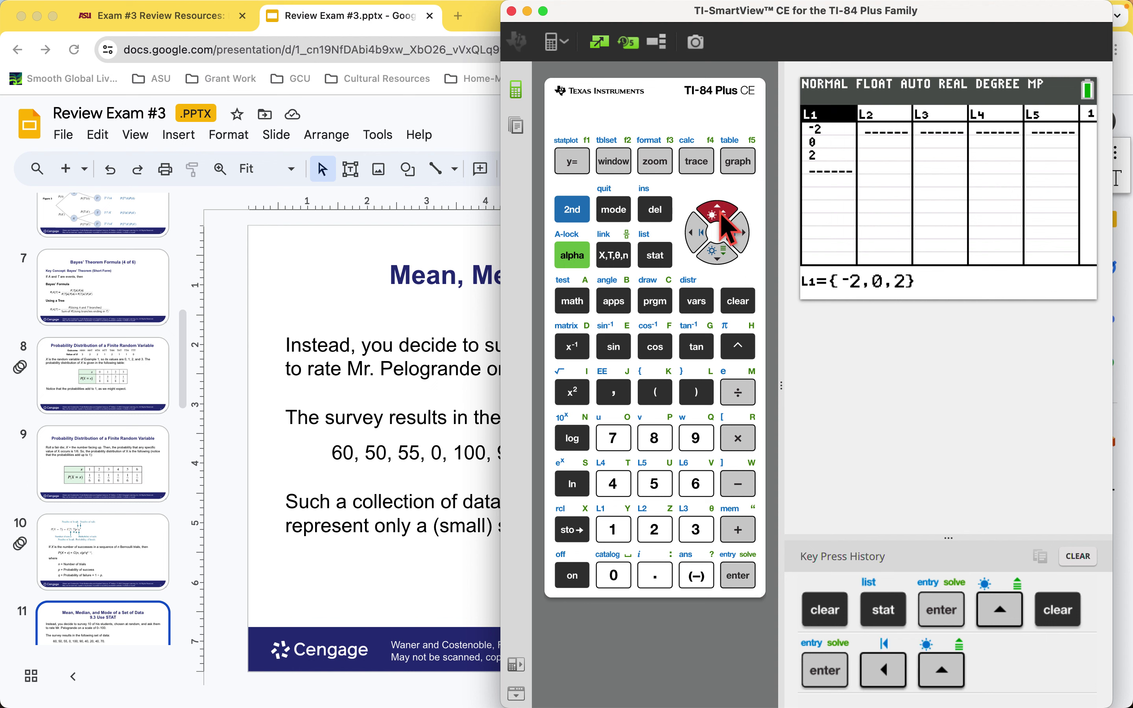
left_click(746, 302)
left_click(748, 579)
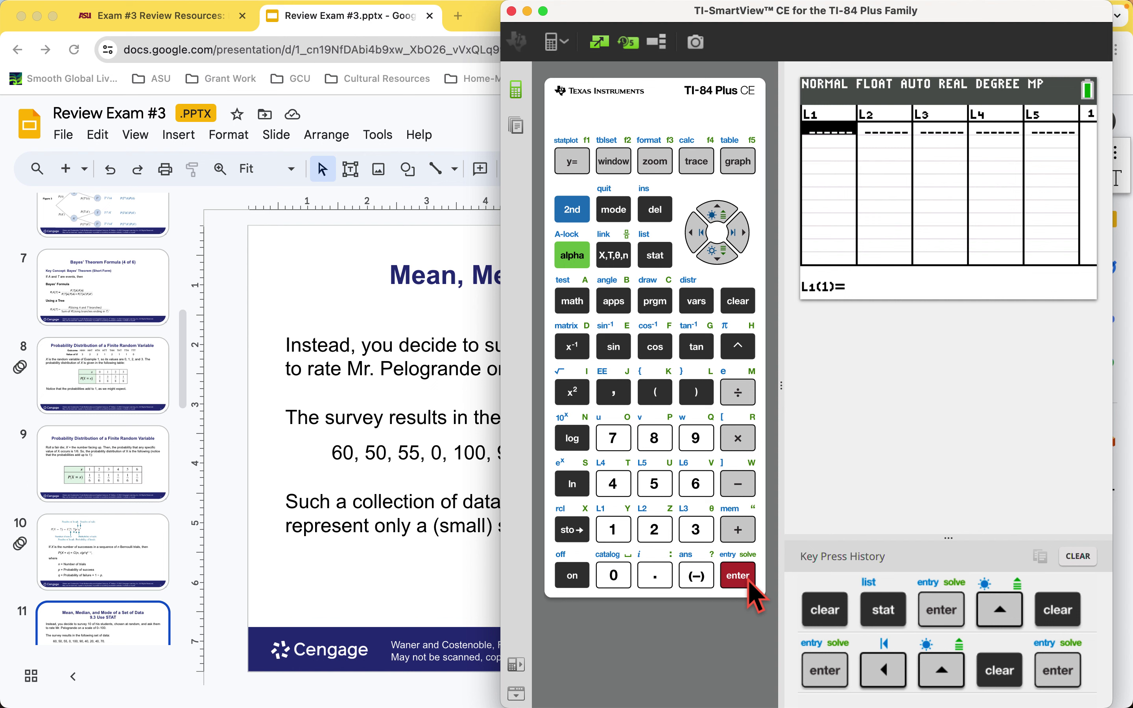
Enter the first three survey ratings, 60, 50 and 55, in list L1.
left_click(698, 489)
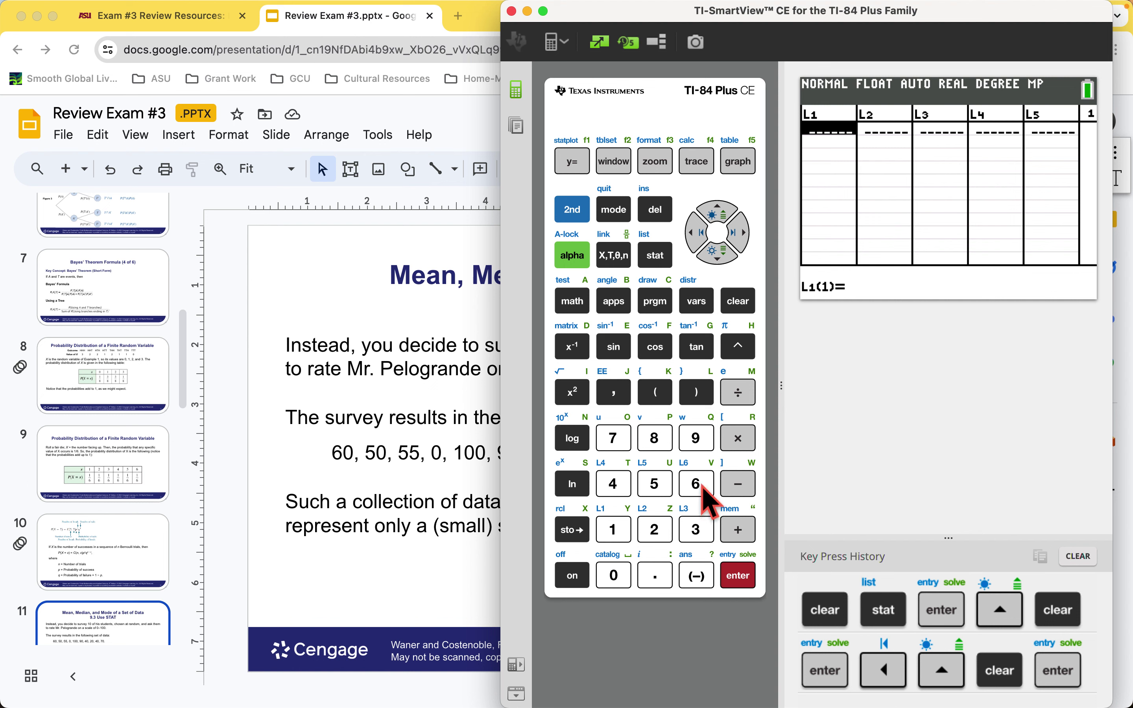
left_click(617, 578)
left_click(749, 583)
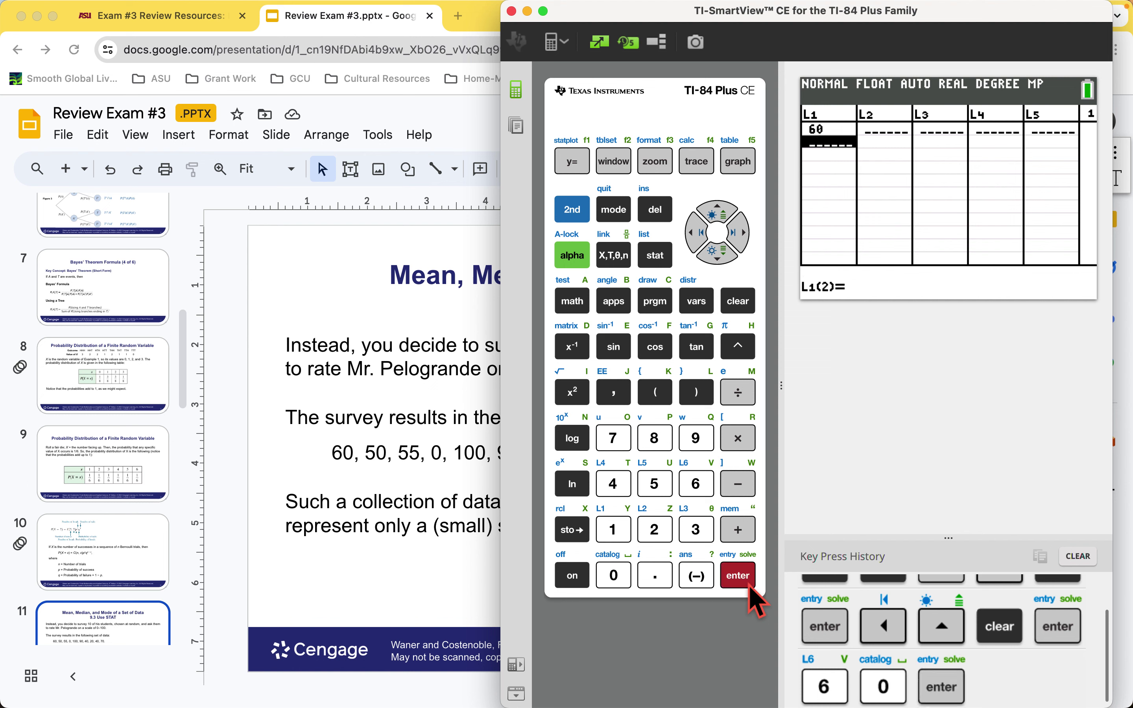
left_click(656, 490)
left_click(621, 578)
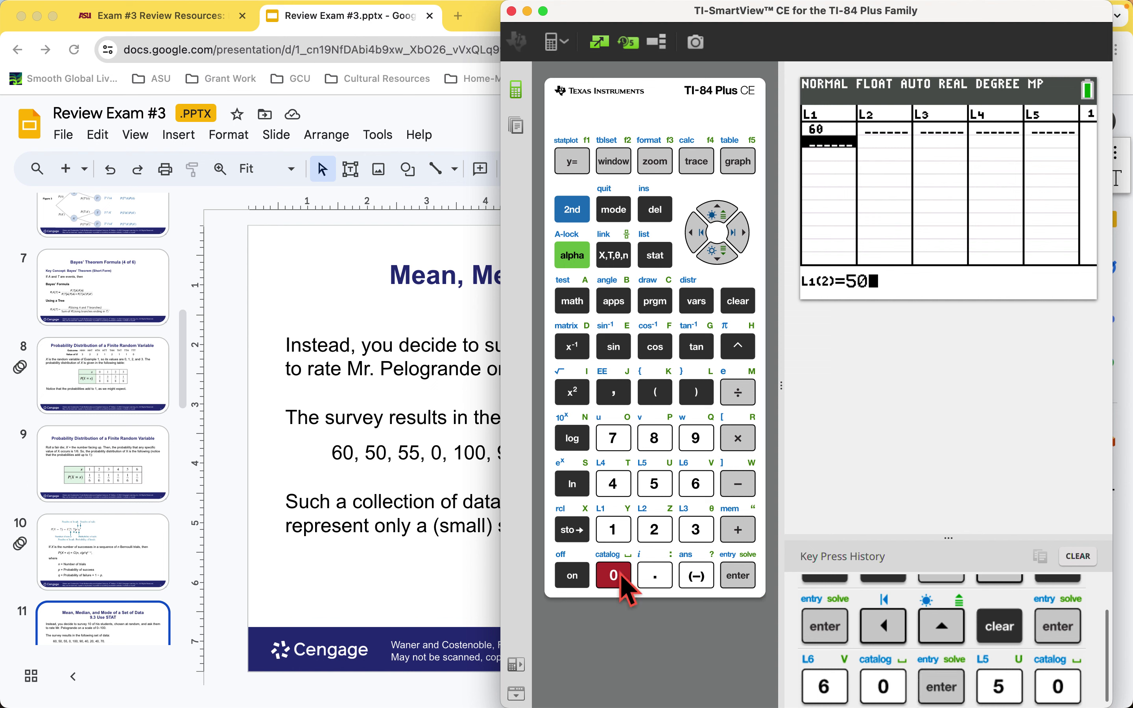
left_click(739, 577)
left_click(663, 493)
left_click(664, 495)
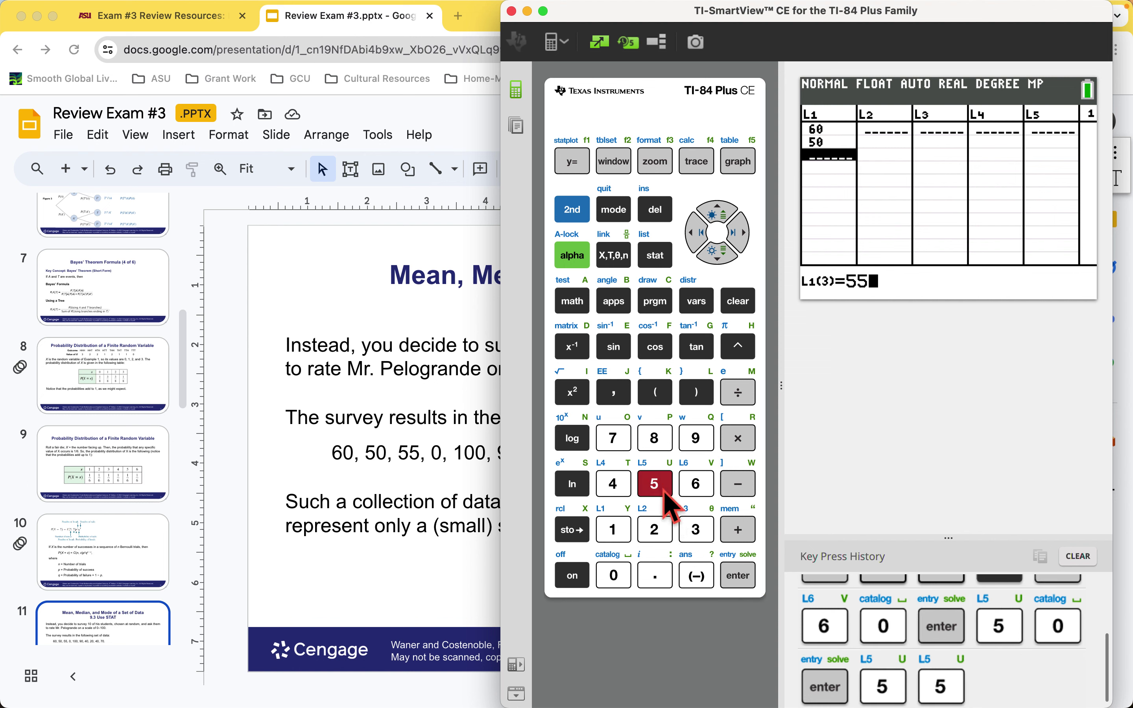
left_click(735, 580)
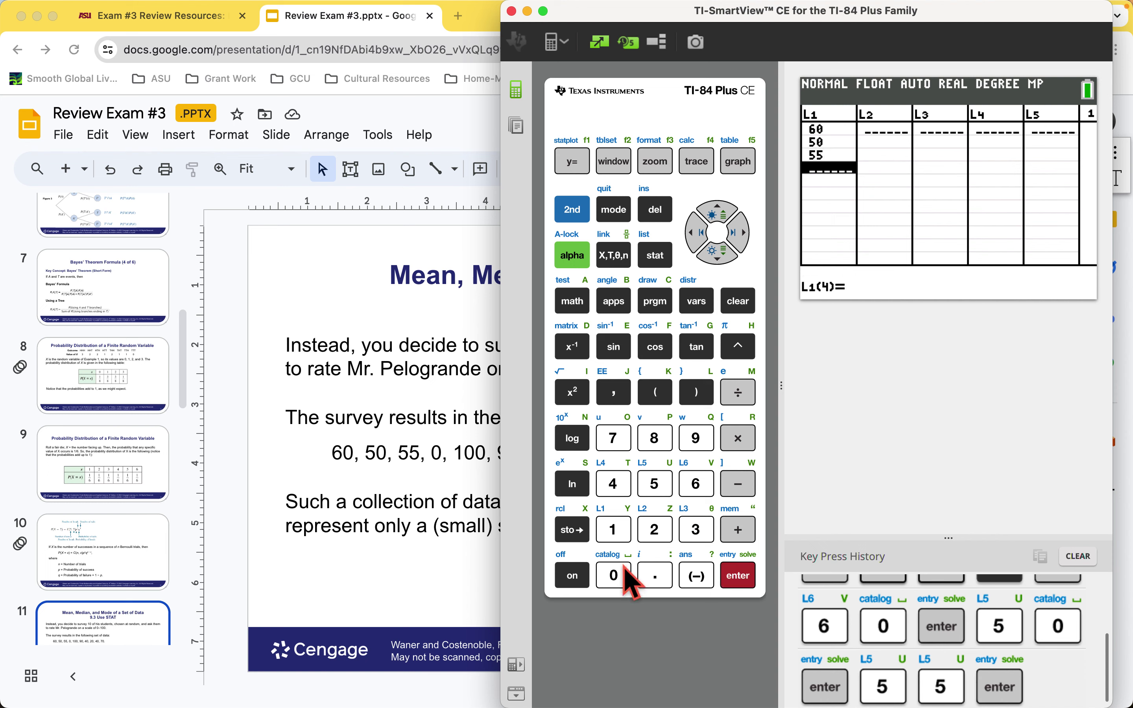
Add the ratings 0 and 100 as the fourth and fifth entries of L1.
left_click(627, 575)
left_click(736, 578)
left_click(620, 531)
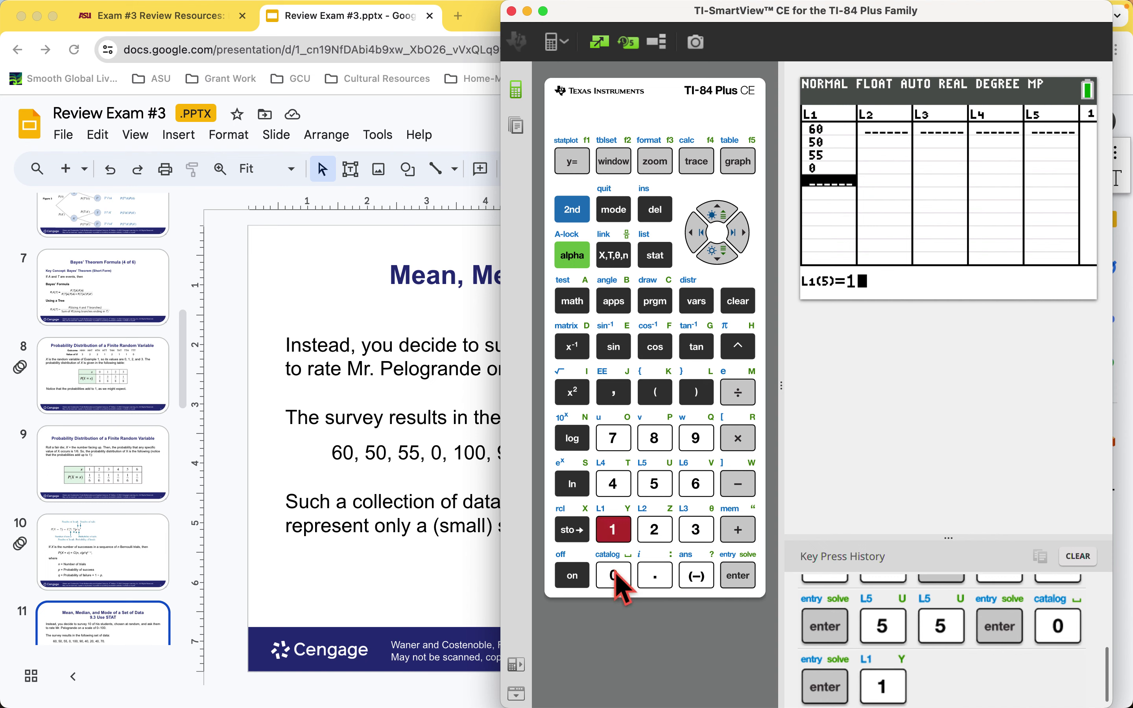
left_click(614, 576)
left_click(615, 575)
left_click(738, 576)
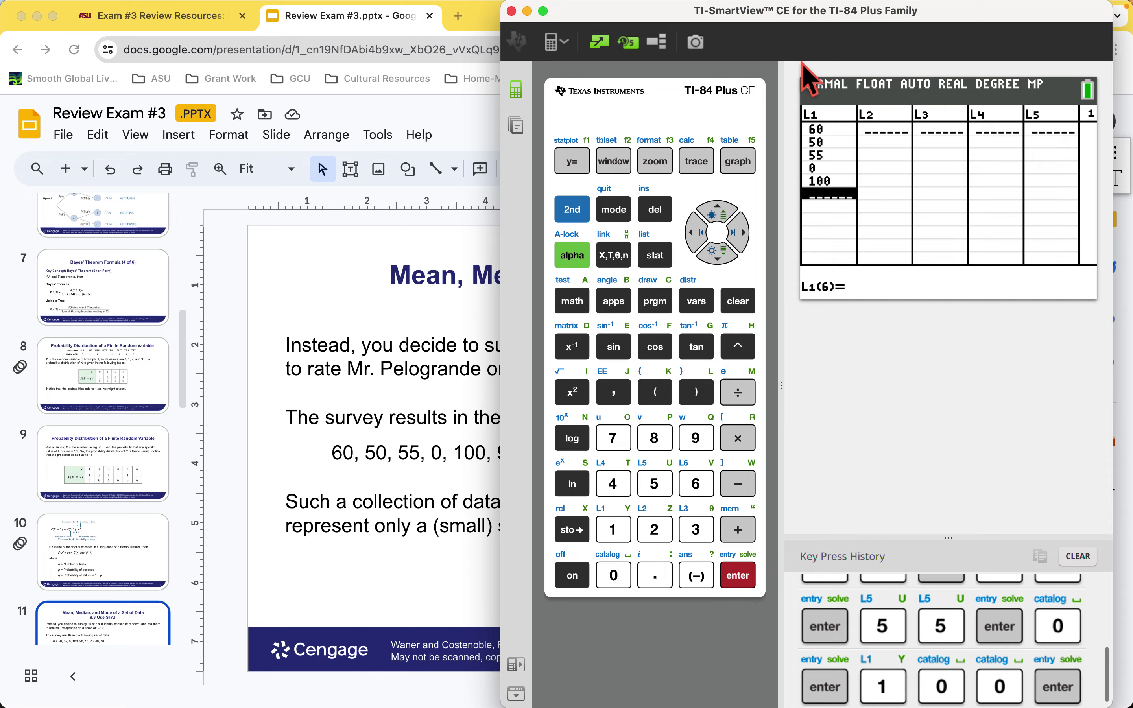
Uncover the rest of the slide's data and add 90 and 40 as the sixth and seventh entries of L1.
left_click_drag(946, 12, 561, 32)
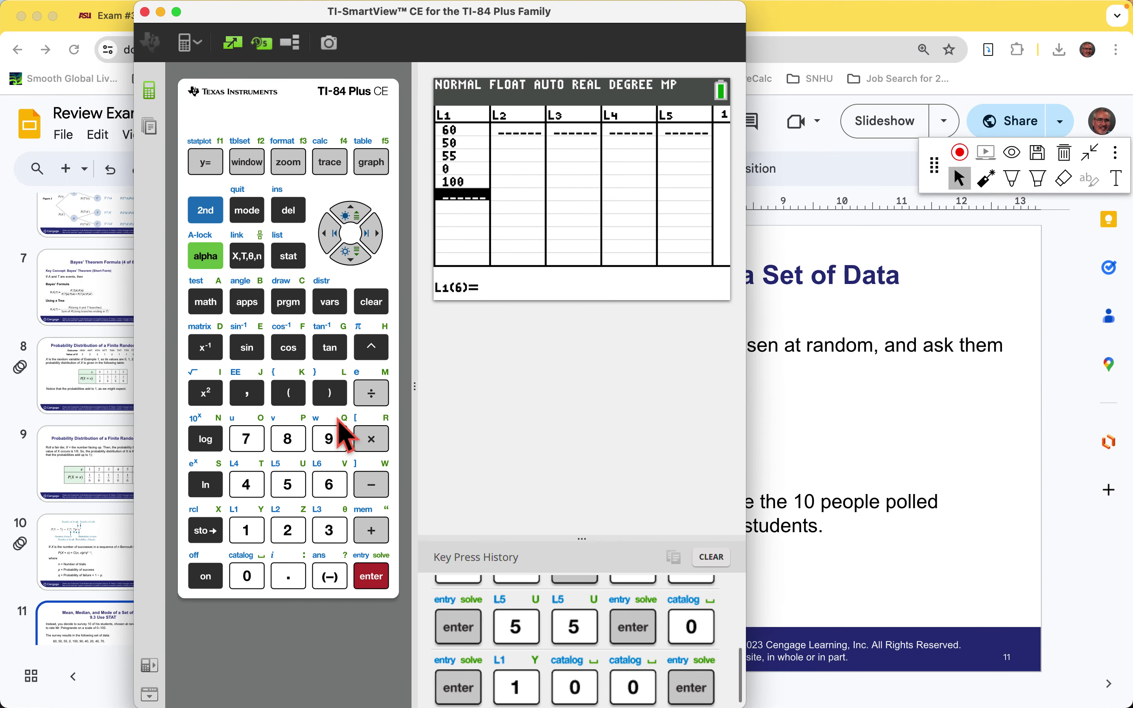
left_click(330, 438)
left_click(250, 572)
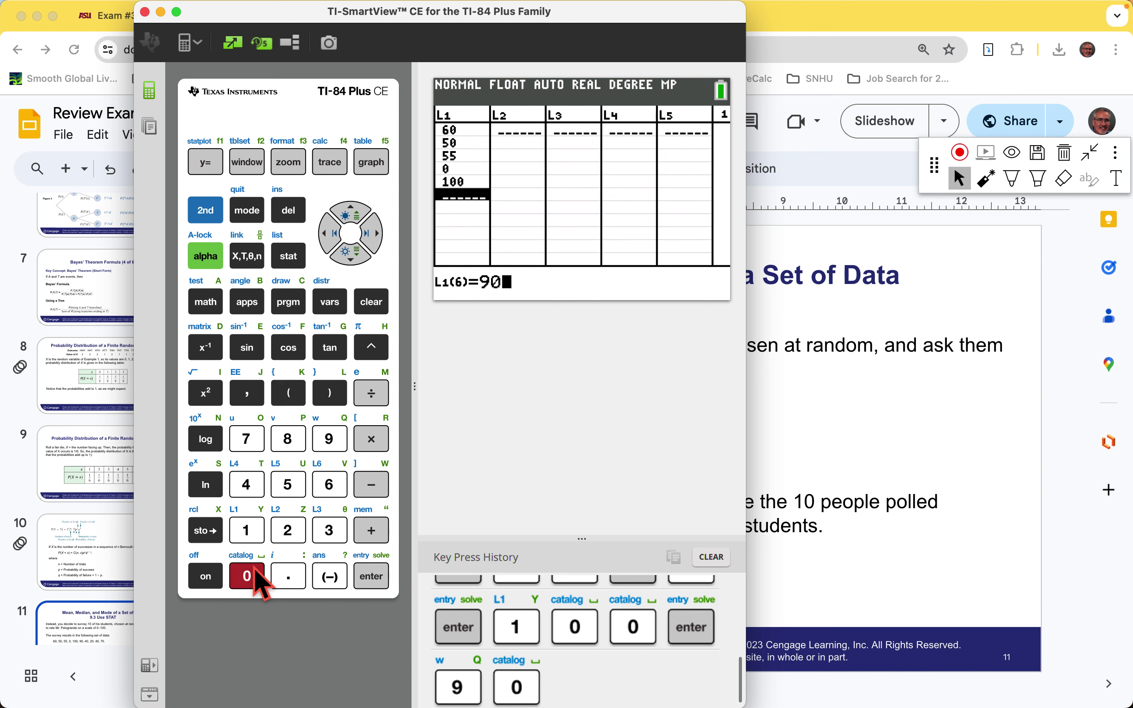
left_click(370, 581)
left_click(247, 487)
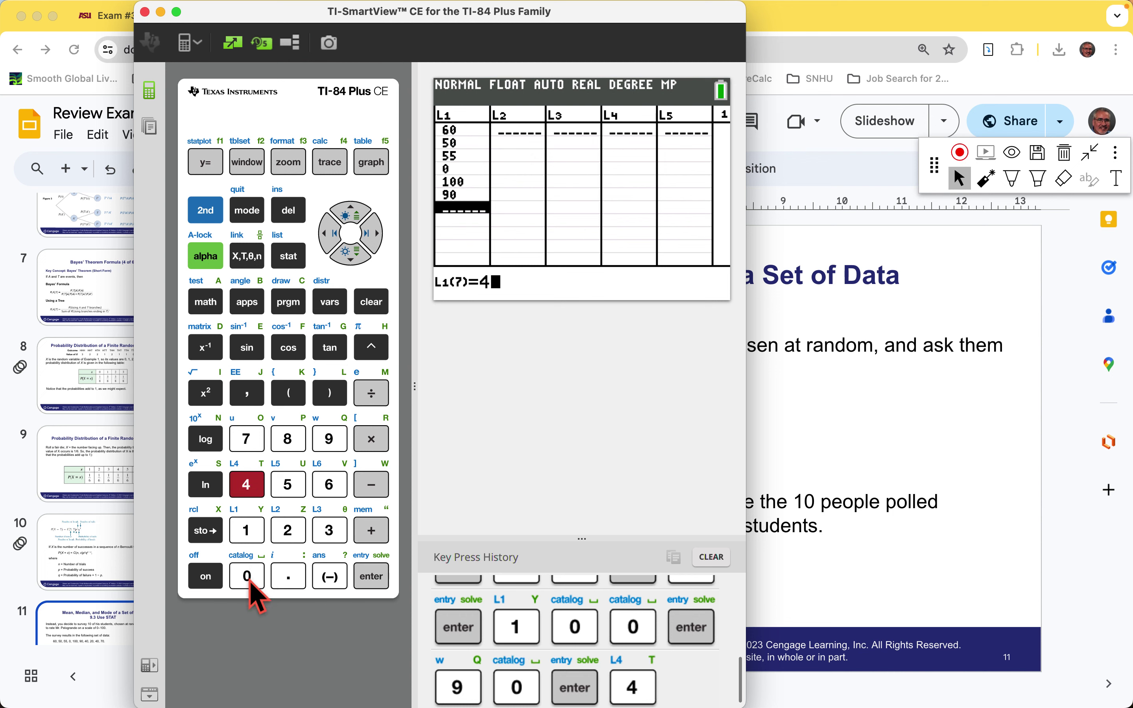
left_click(248, 575)
left_click(371, 577)
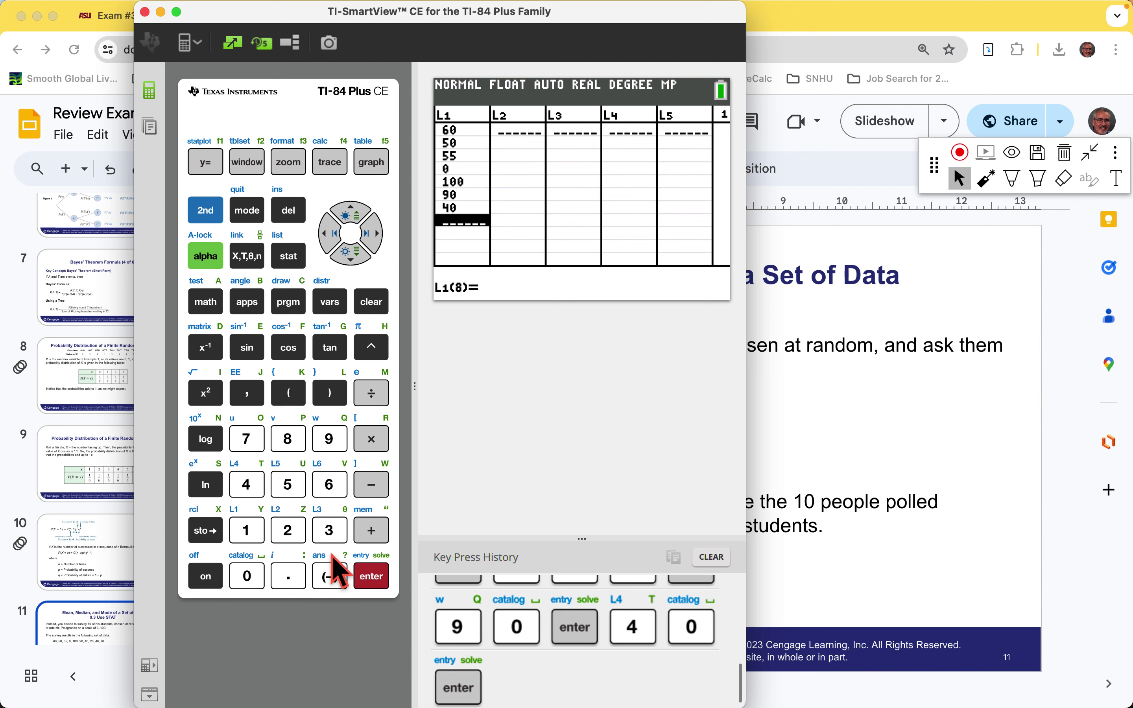
Complete L1 with the last three ratings from the slide, 20, 40 and 70.
left_click(288, 532)
left_click(251, 575)
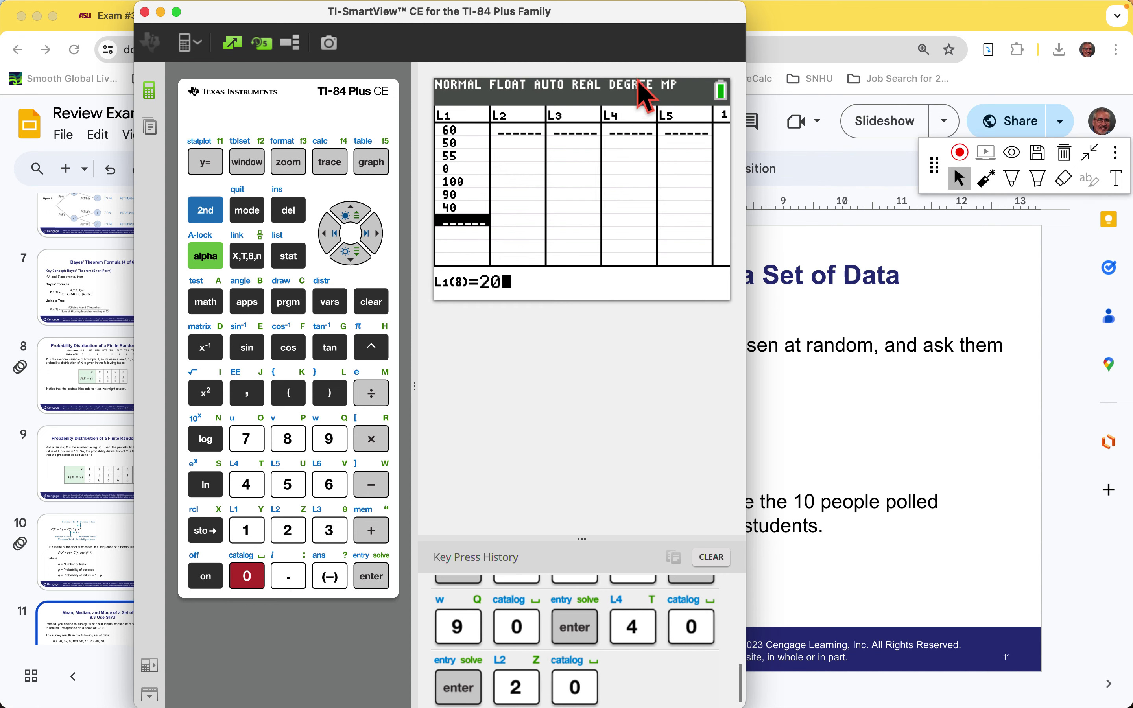
left_click(629, 13)
left_click_drag(629, 13, 549, 19)
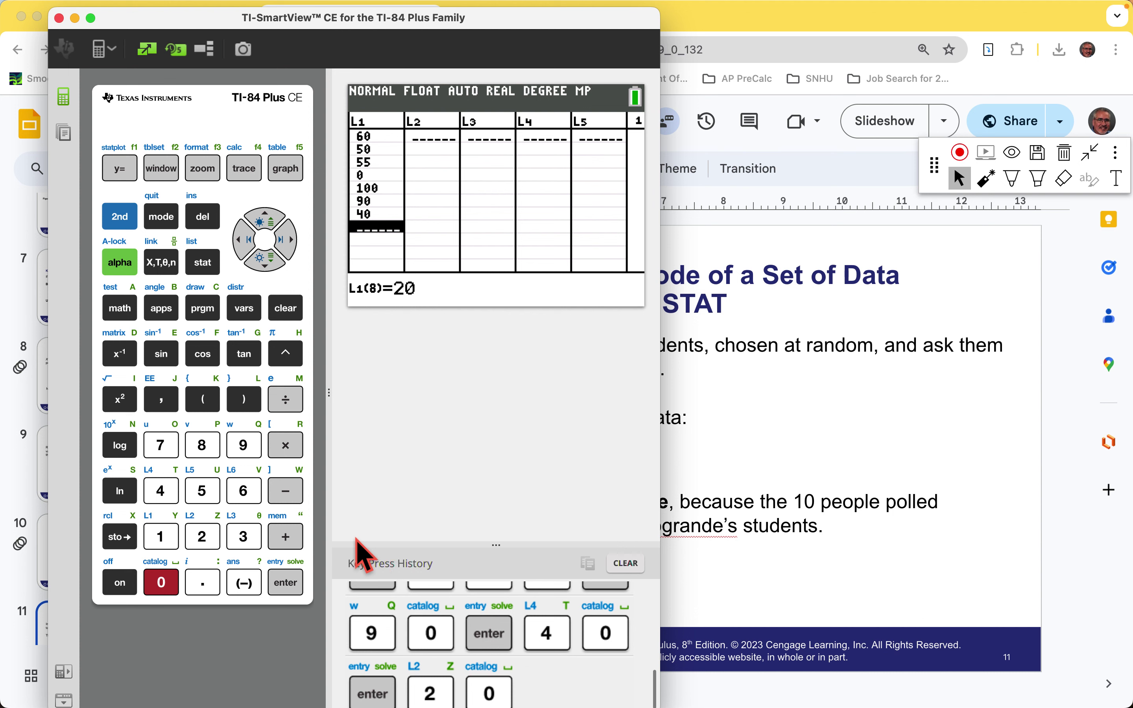
left_click(286, 583)
left_click(161, 492)
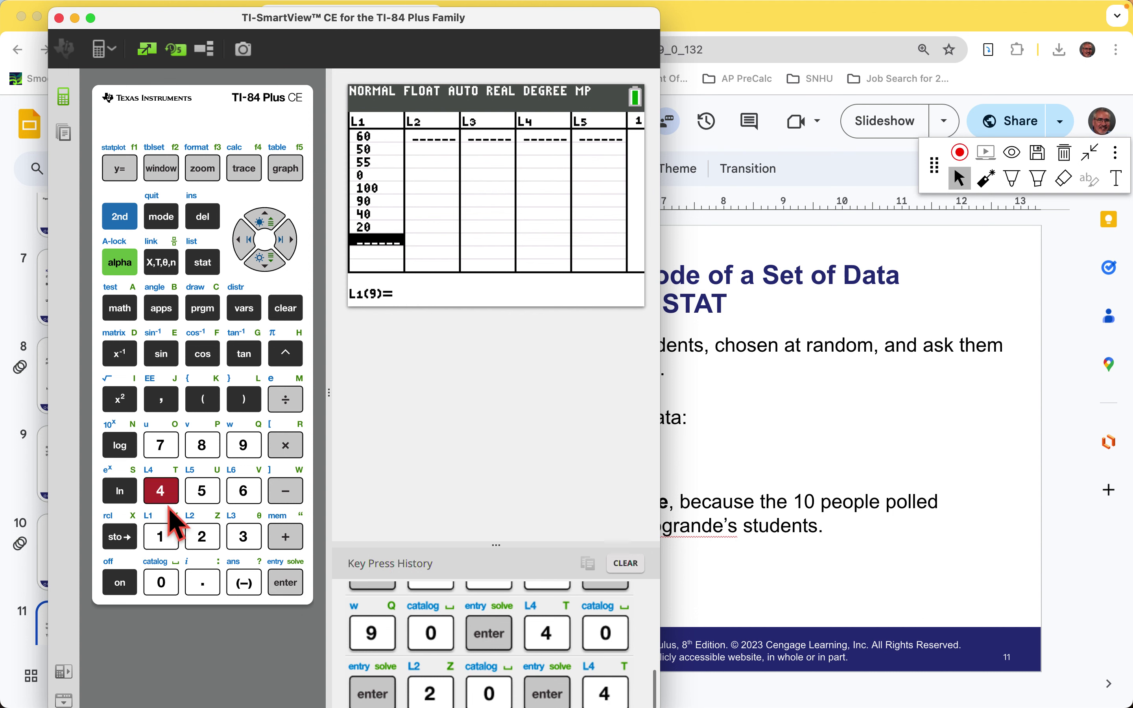
left_click(161, 583)
left_click(286, 586)
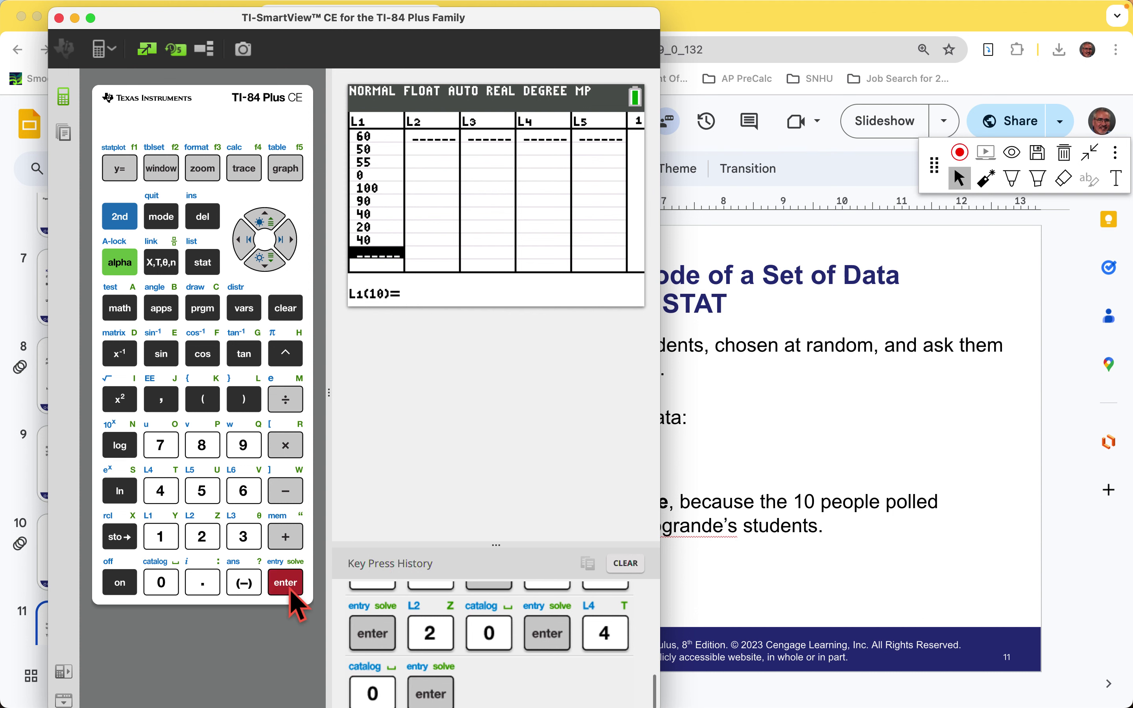
left_click(164, 447)
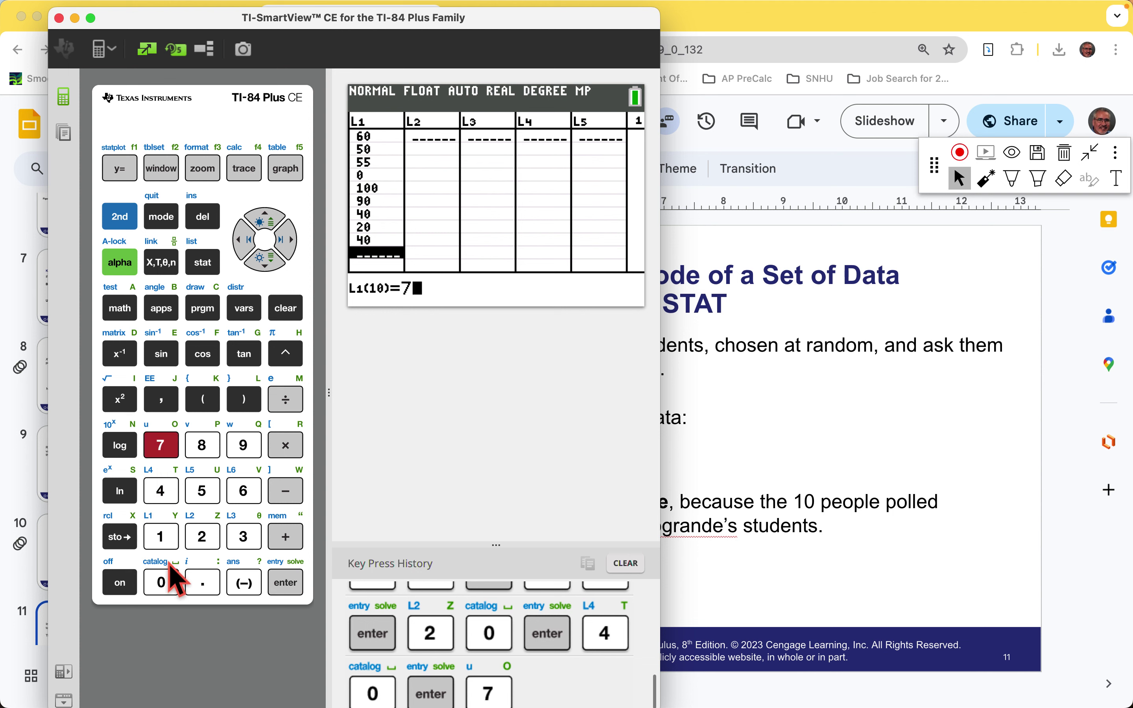
left_click(169, 582)
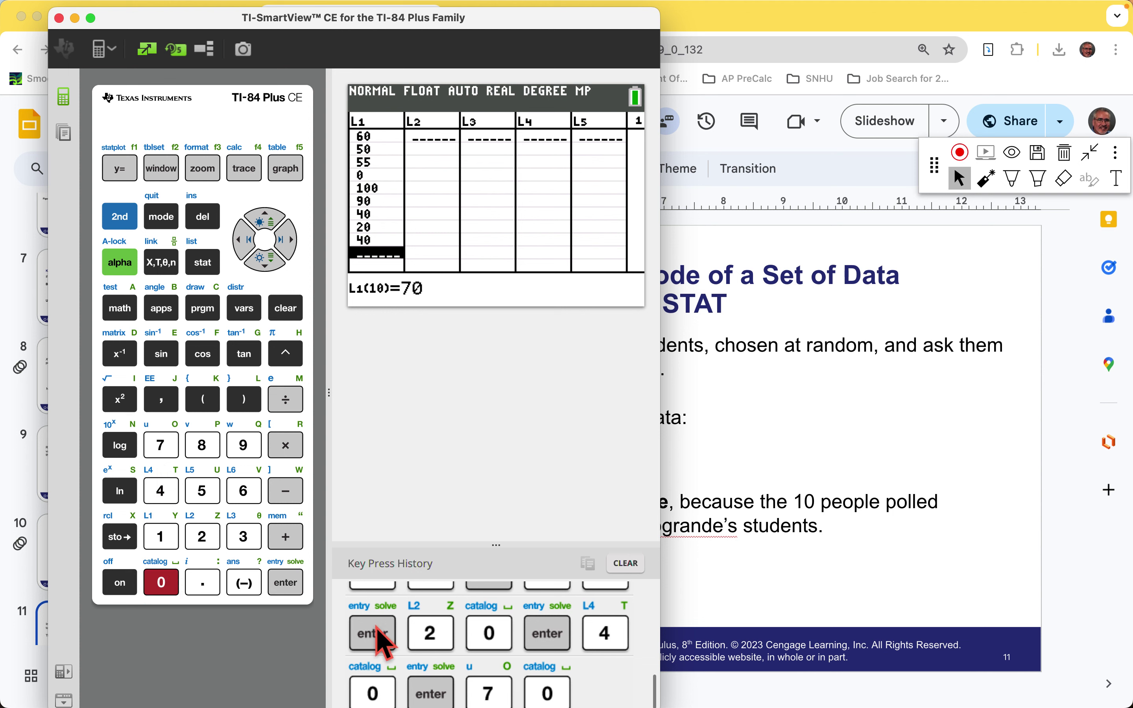
left_click(286, 583)
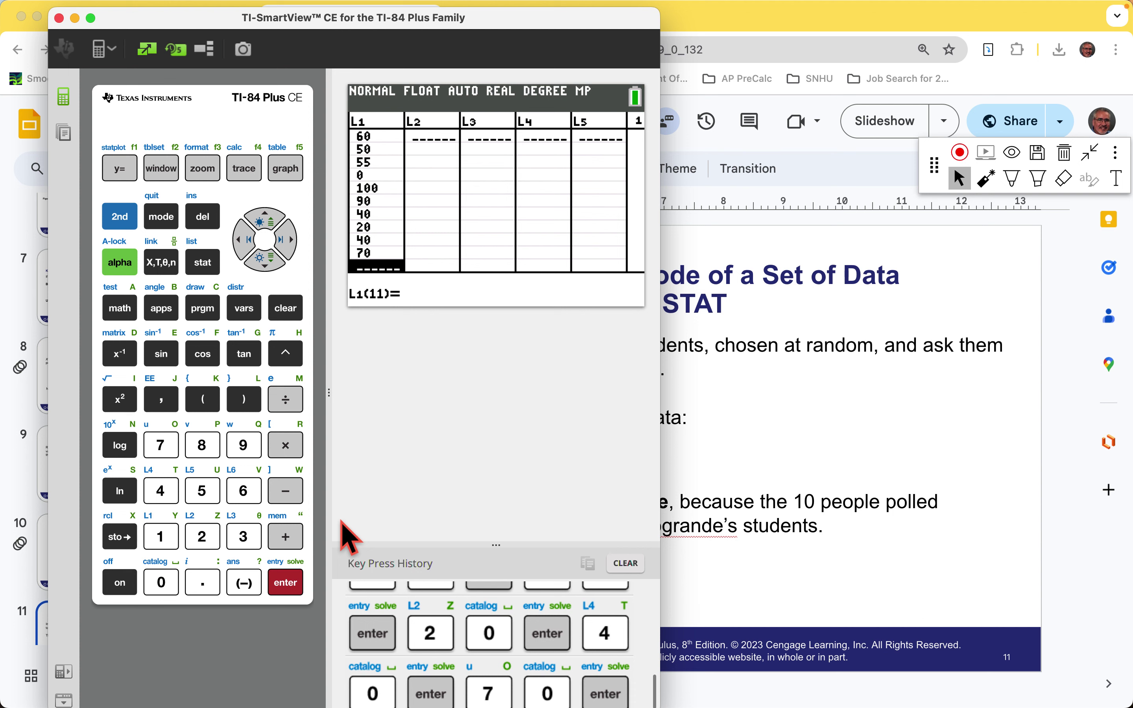
Calculate 1-Var Stats for list L1 with the frequency list left blank.
left_click(216, 271)
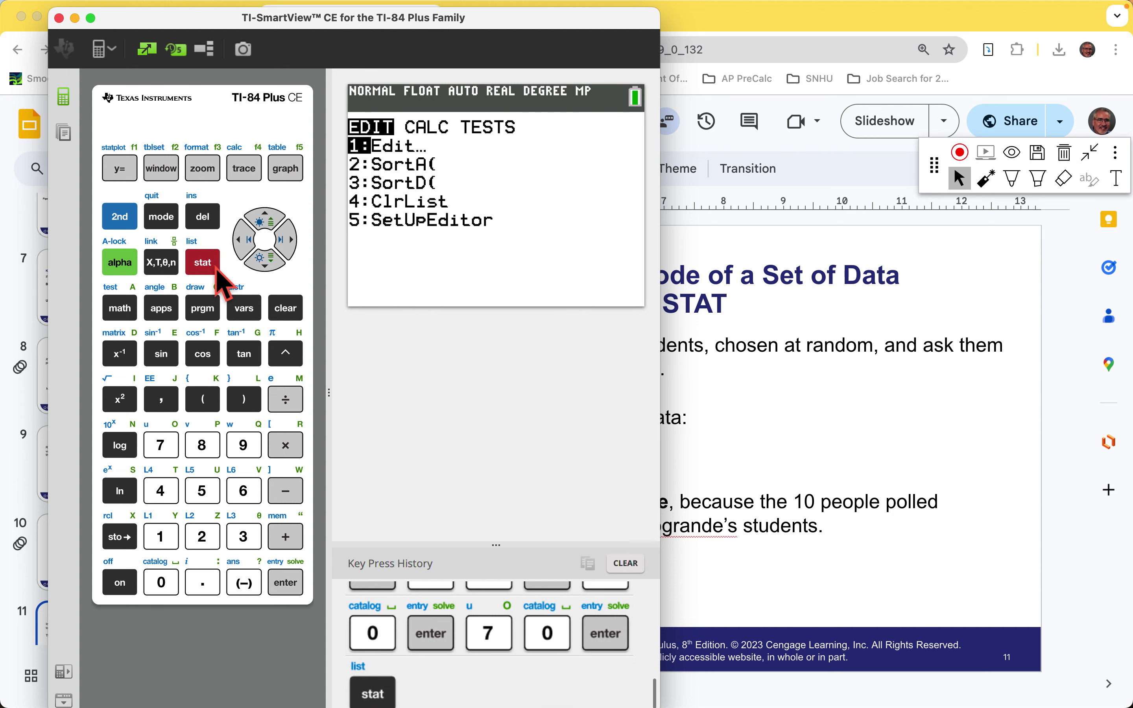
left_click(286, 251)
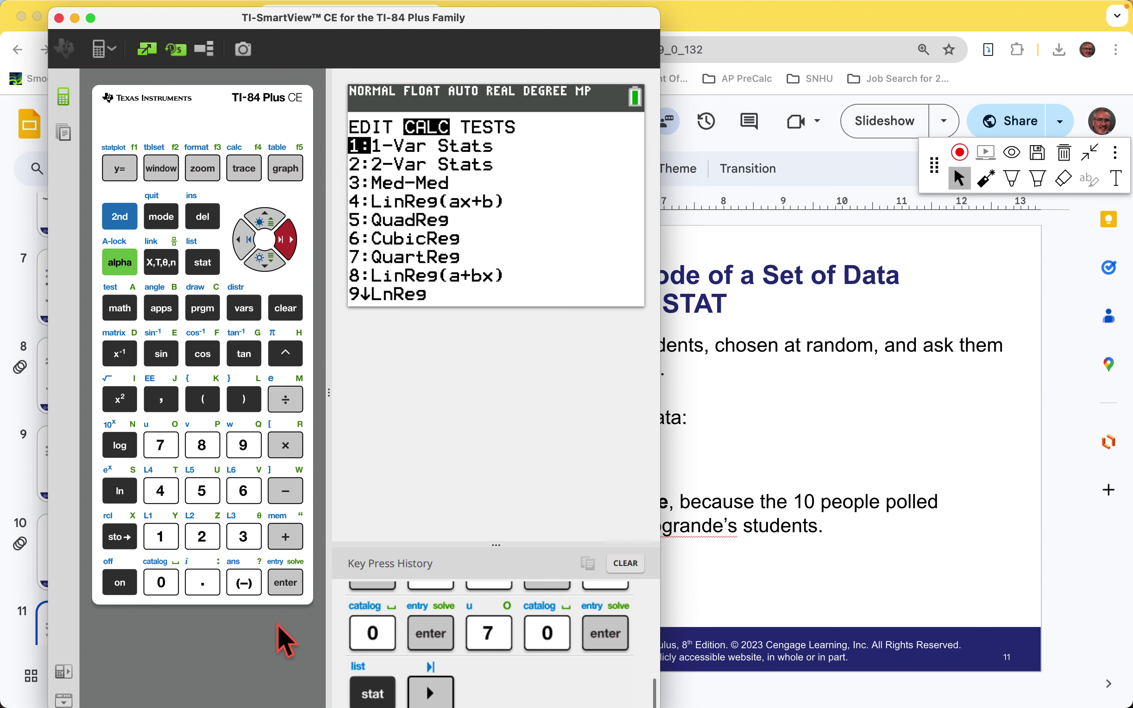
left_click(298, 591)
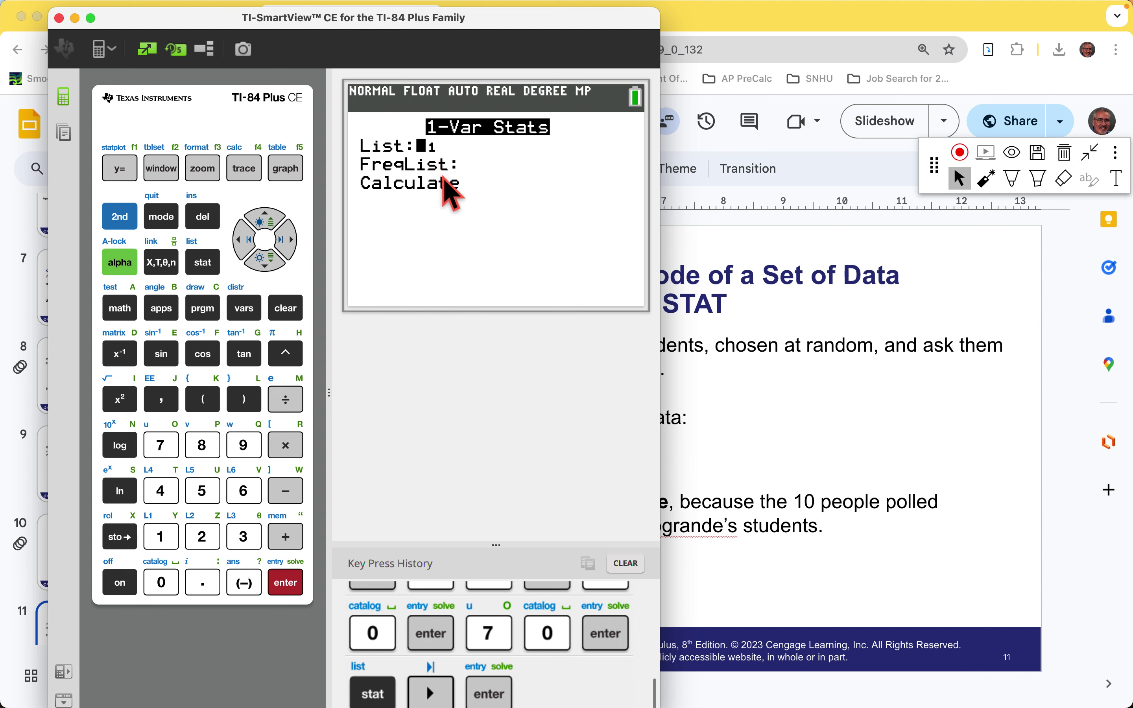
left_click(286, 585)
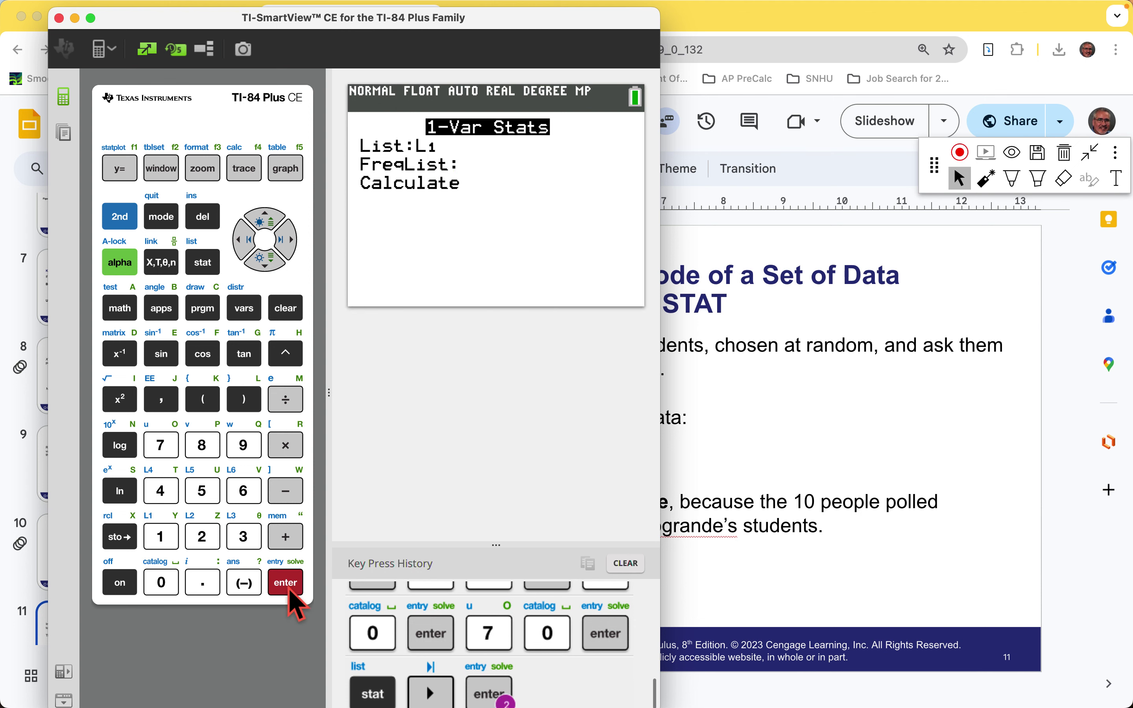
left_click(288, 586)
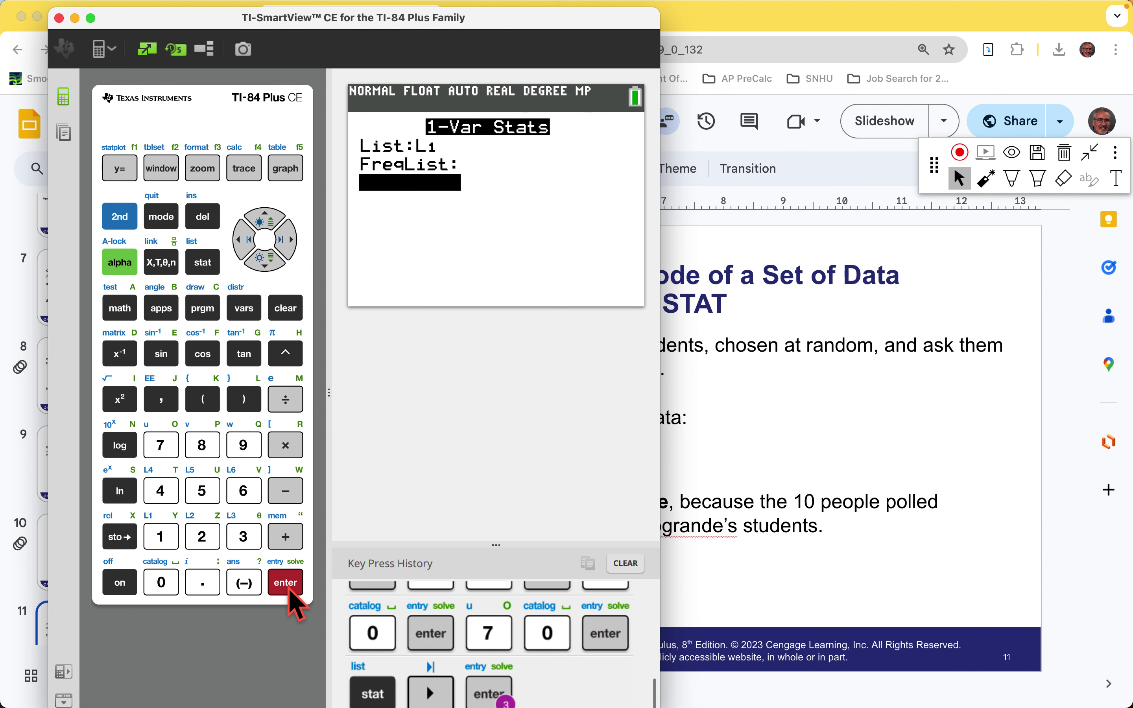
left_click(288, 586)
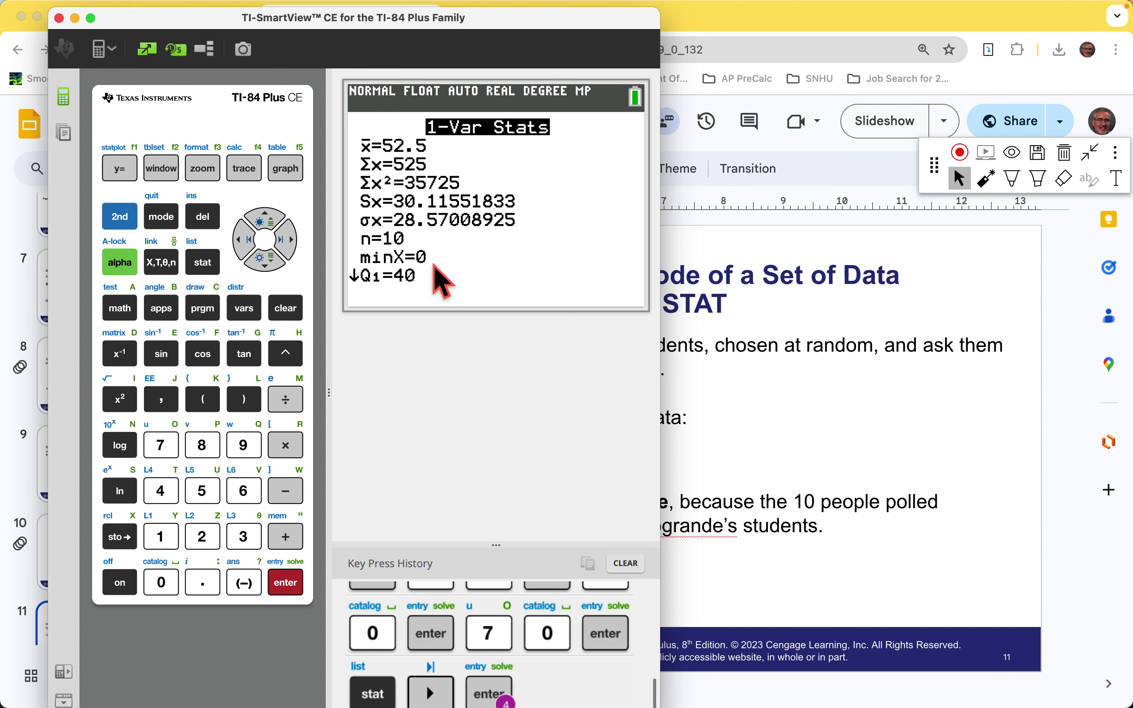
Review the remaining 1-Var Stats results down to the maximum, return to the mean, and put the calculator away to show the slide.
left_click(268, 268)
left_click(268, 269)
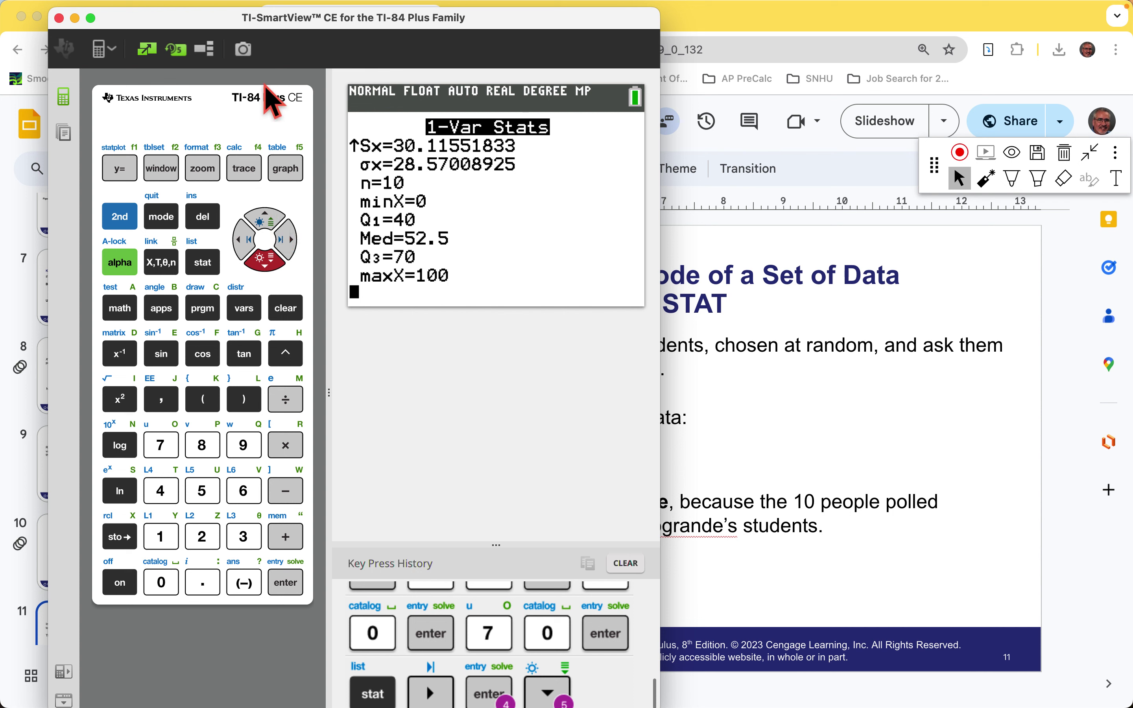
left_click(274, 223)
left_click(273, 224)
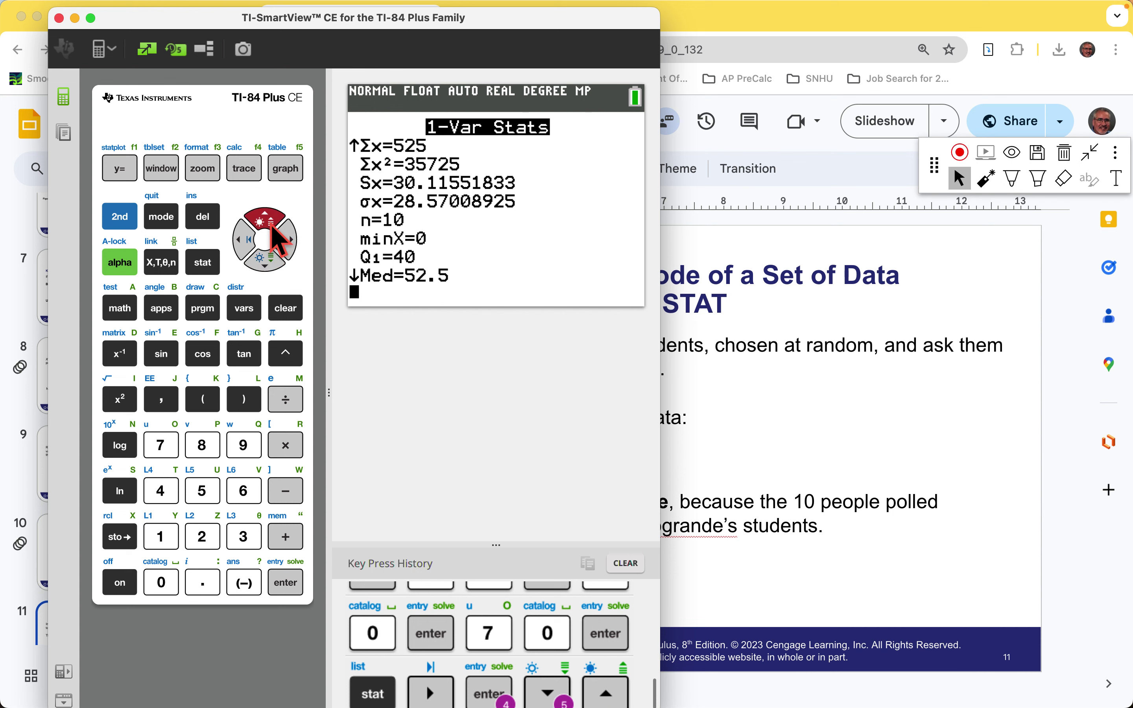
left_click(273, 223)
left_click(273, 223)
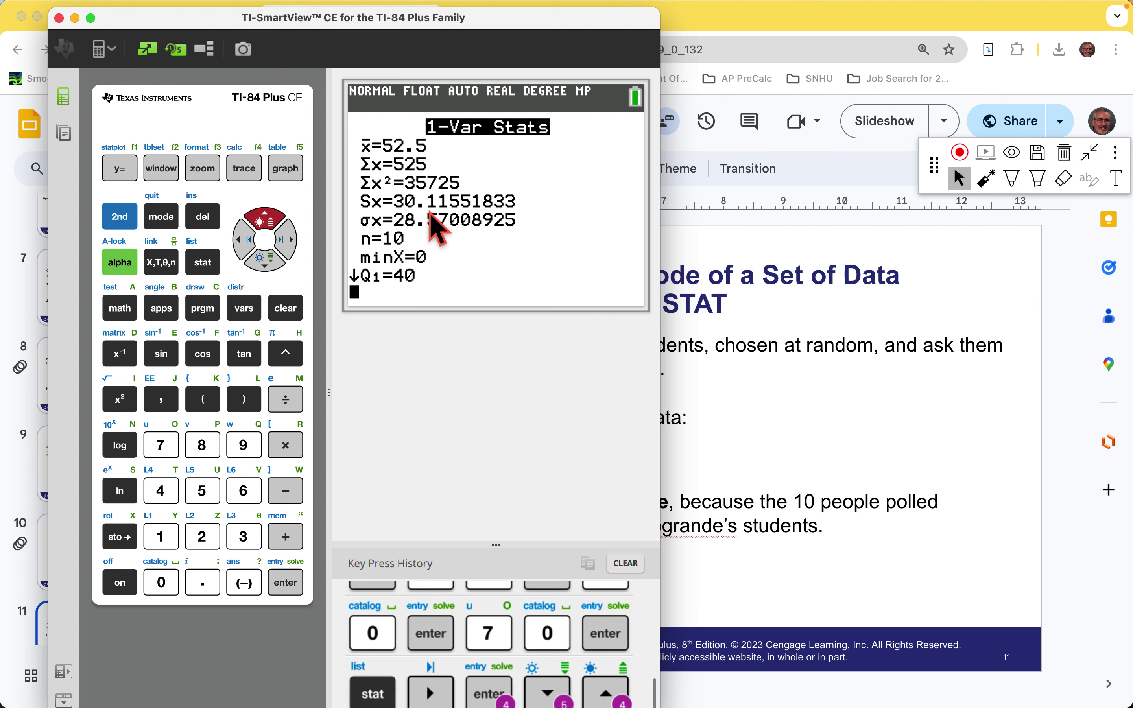
left_click(74, 18)
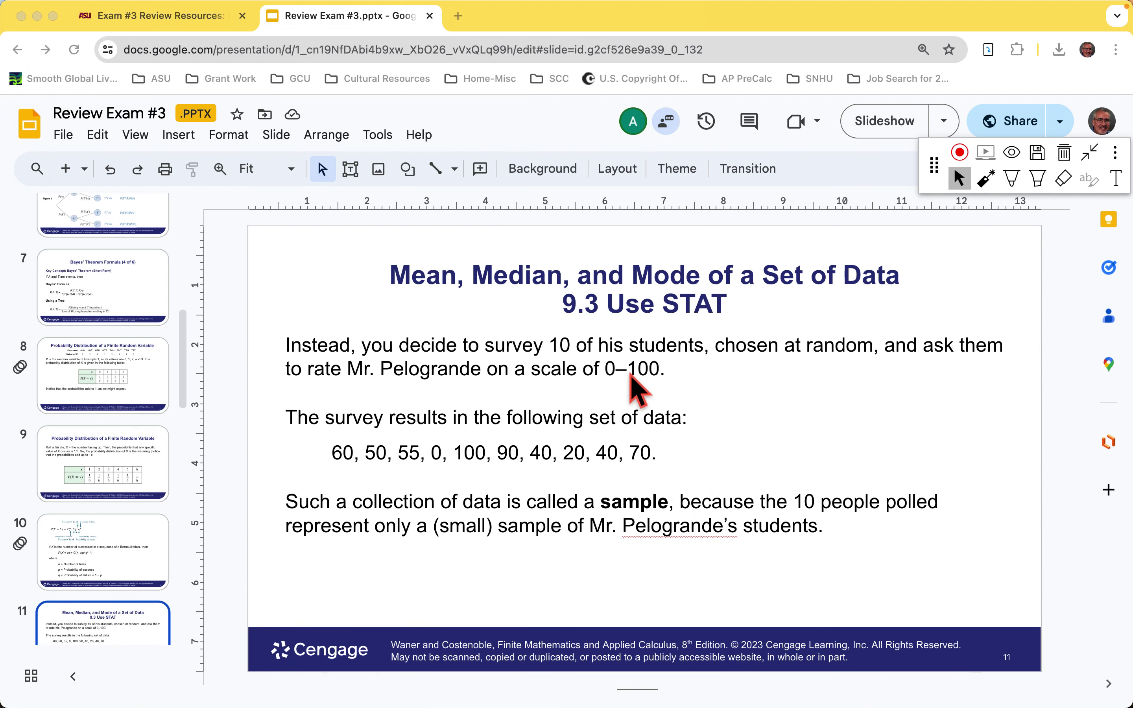
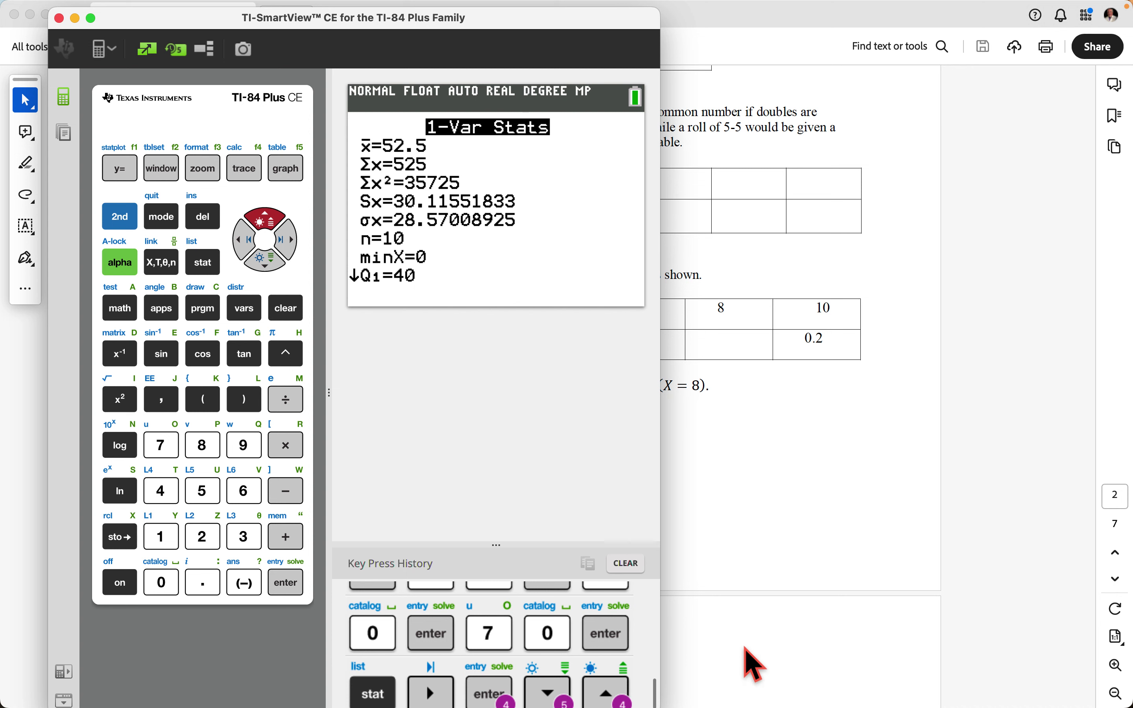
Clear the Y2 equation and turn on the normal curve in Y1 for graphing.
left_click(130, 176)
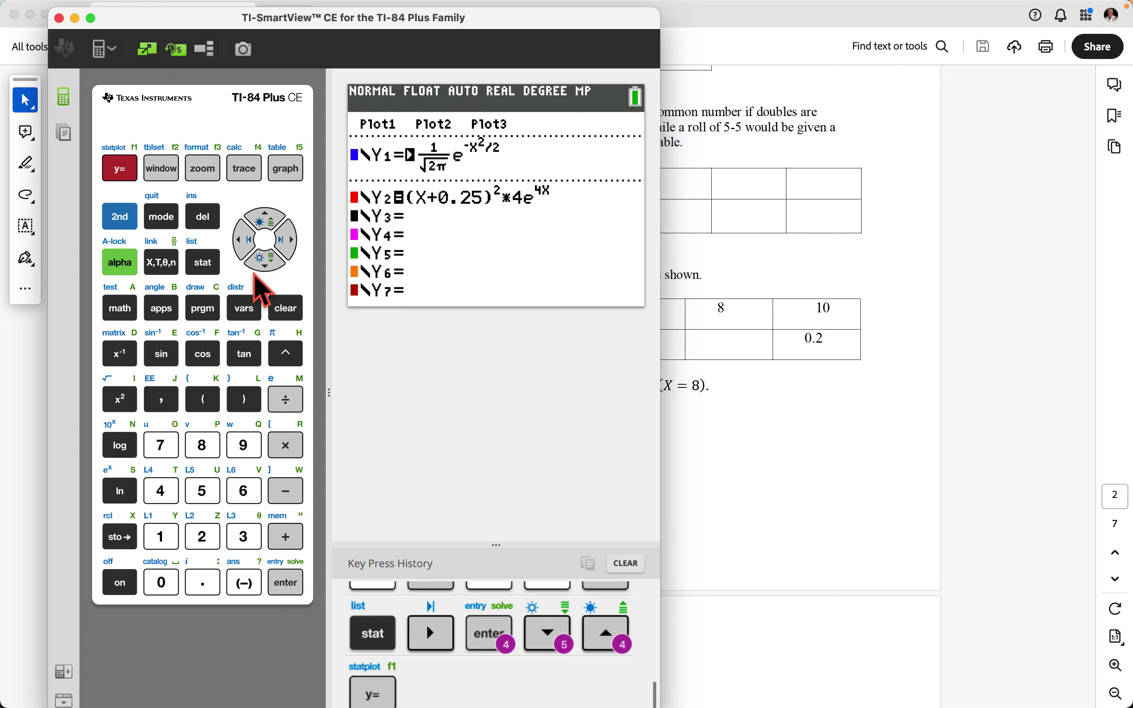
left_click(266, 268)
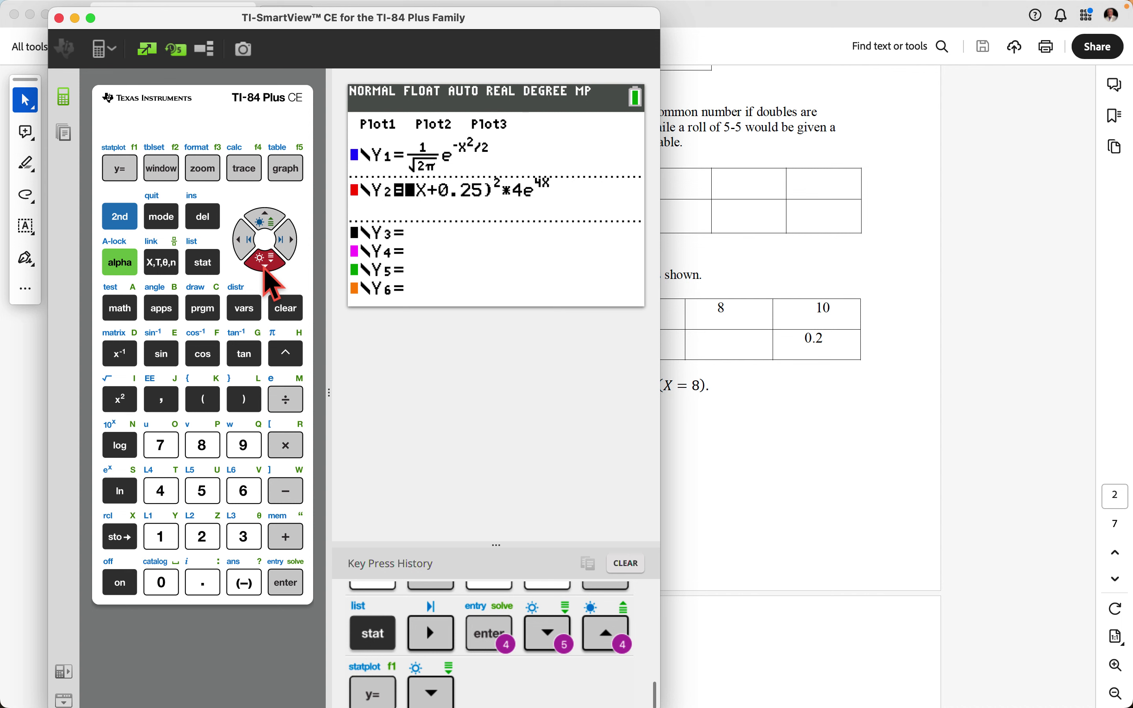
left_click(294, 317)
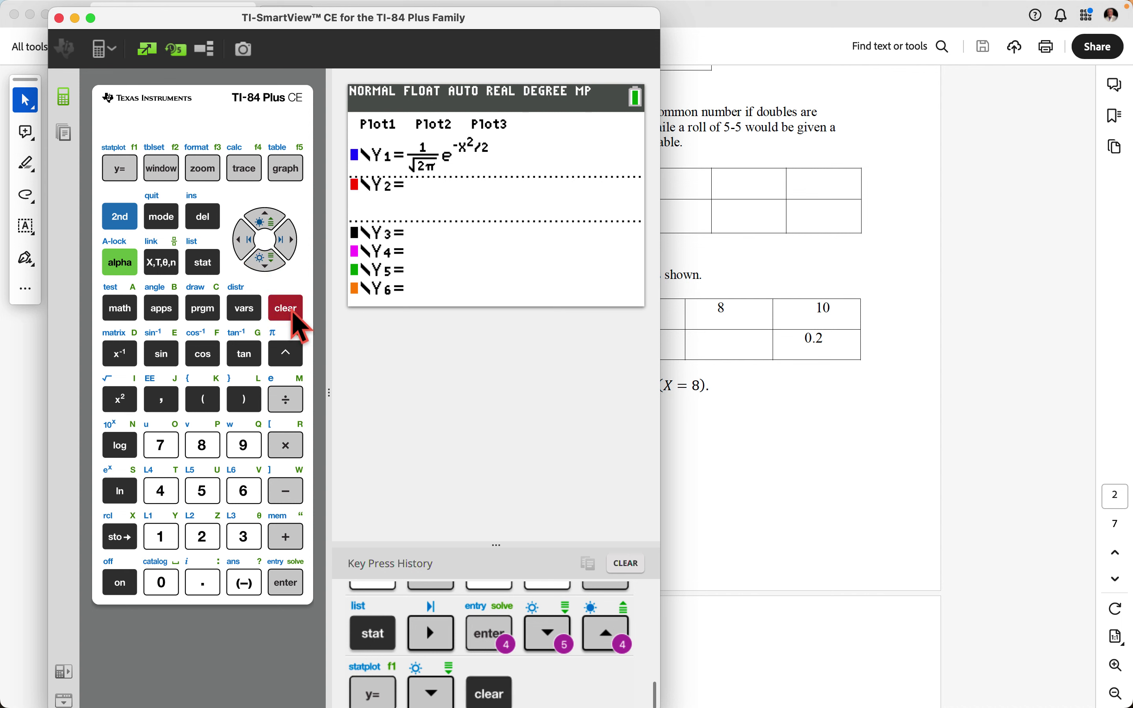
left_click(276, 215)
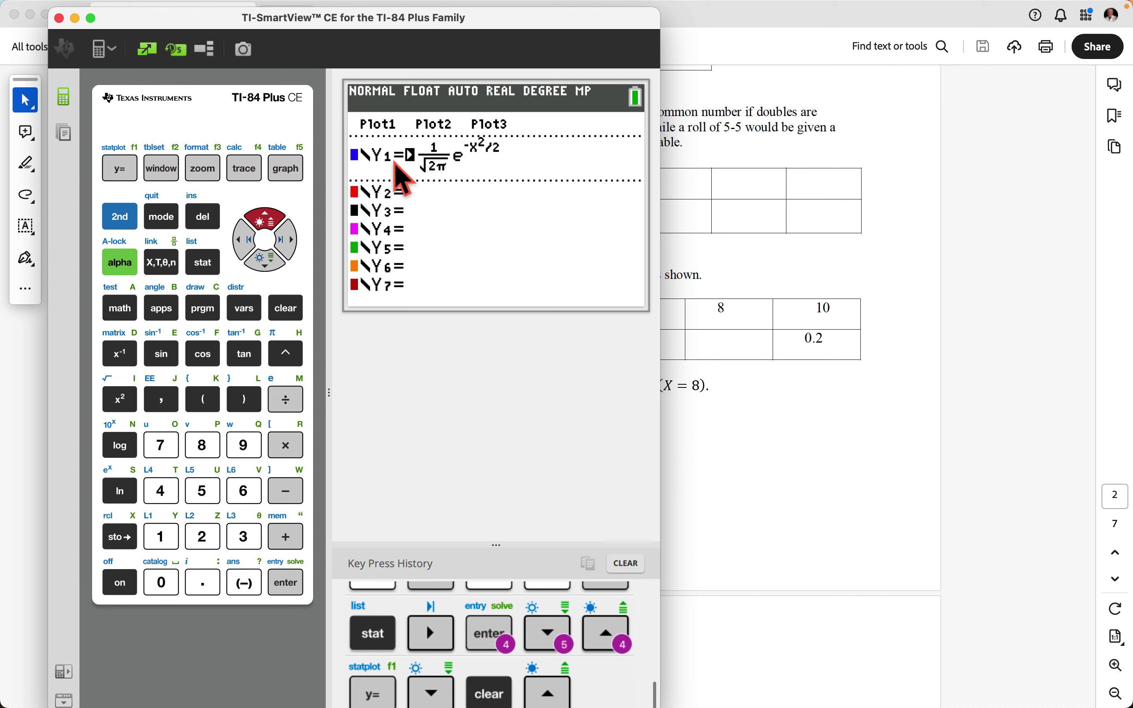
left_click(248, 241)
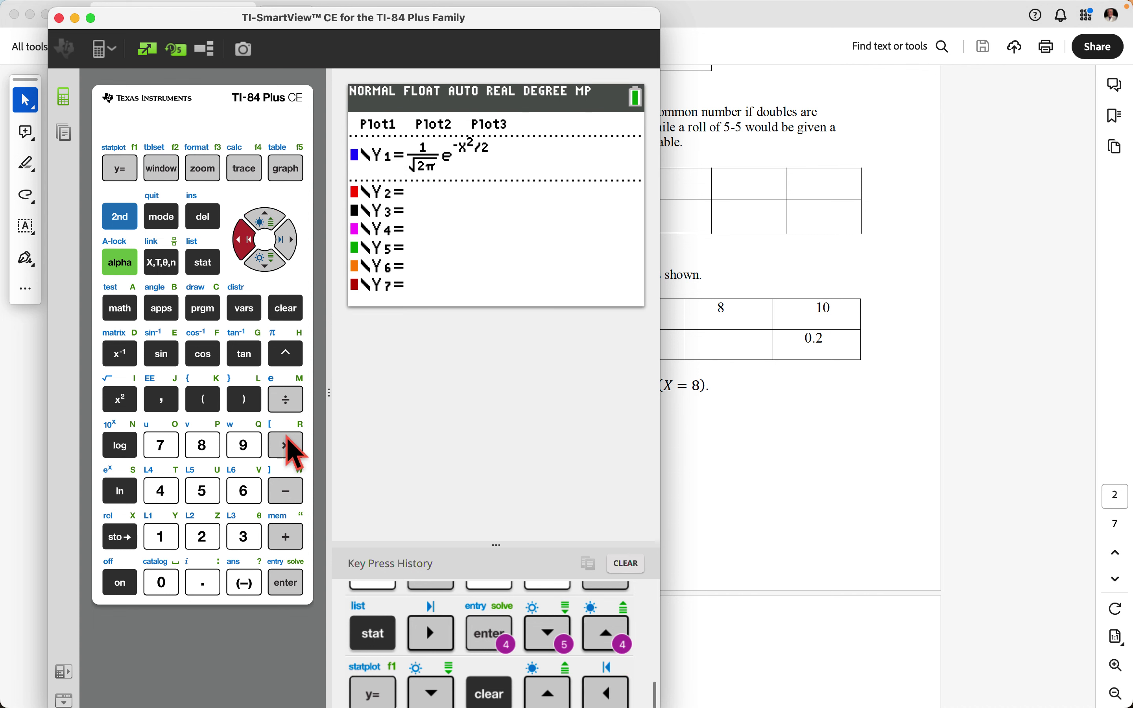
left_click(293, 583)
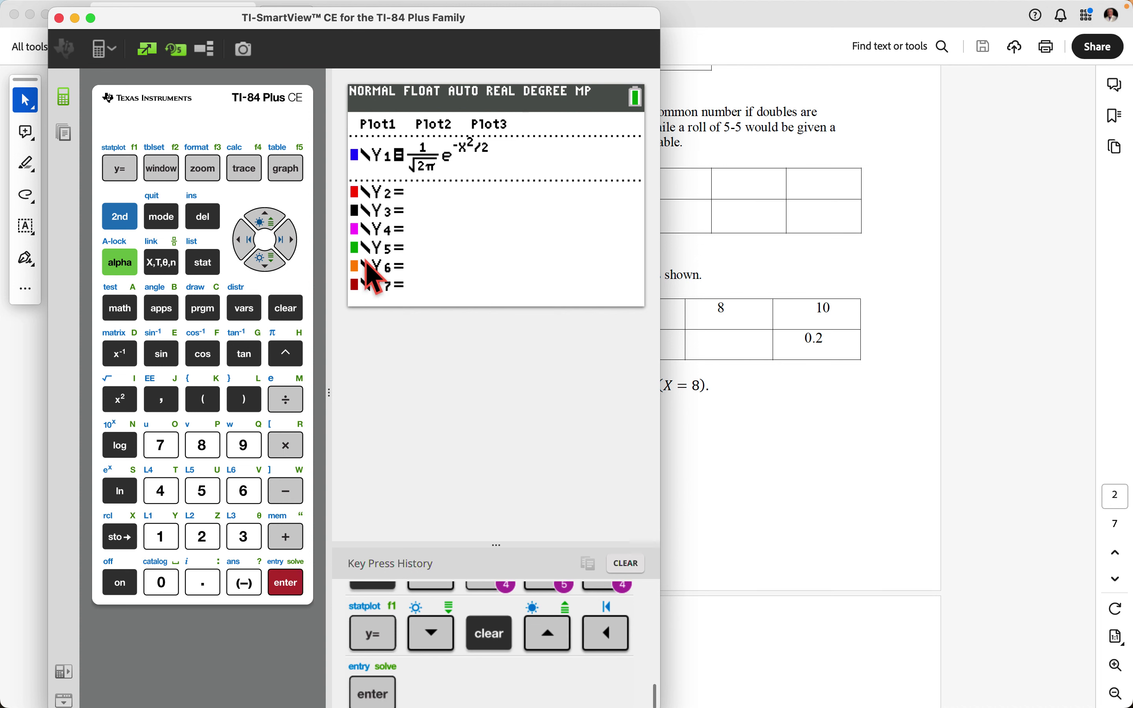
left_click(287, 241)
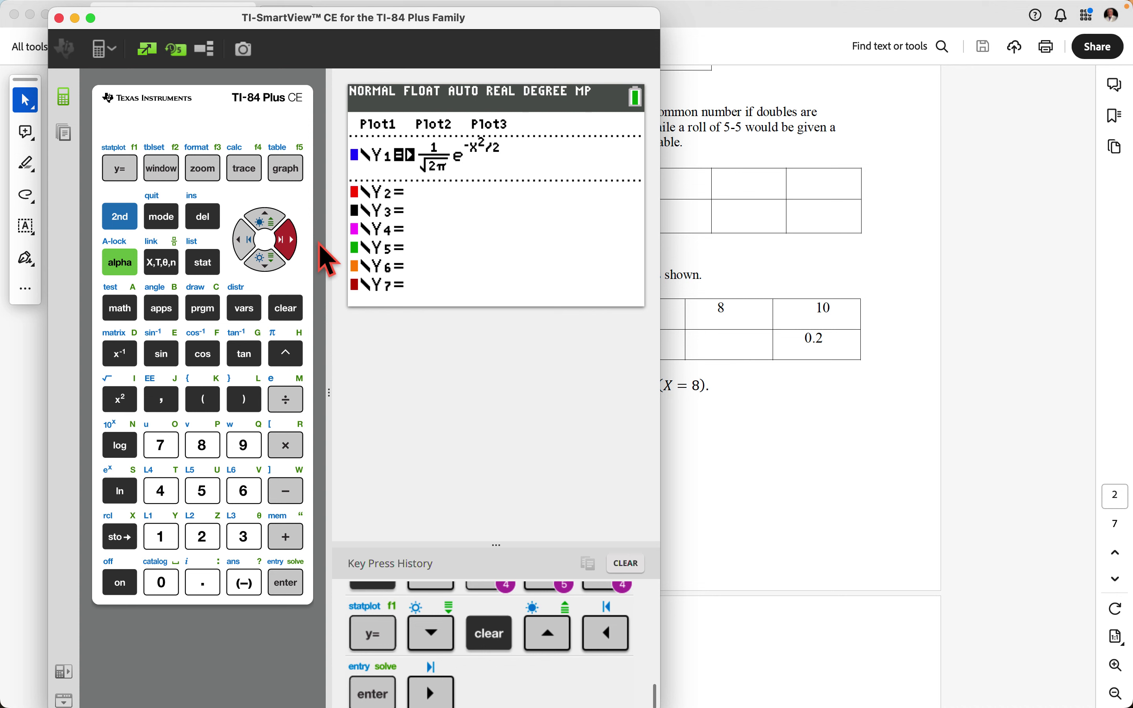
Set the graph window's Xmin to -4 and Xmax to 4.
left_click(162, 169)
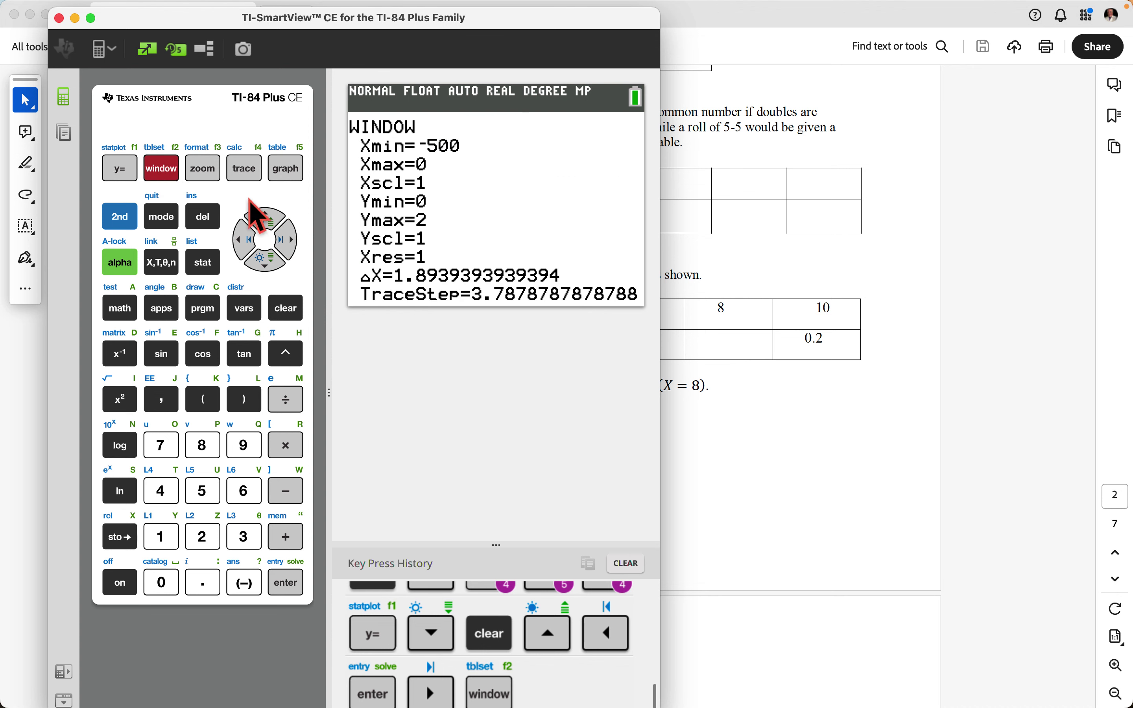
left_click(244, 590)
left_click(161, 500)
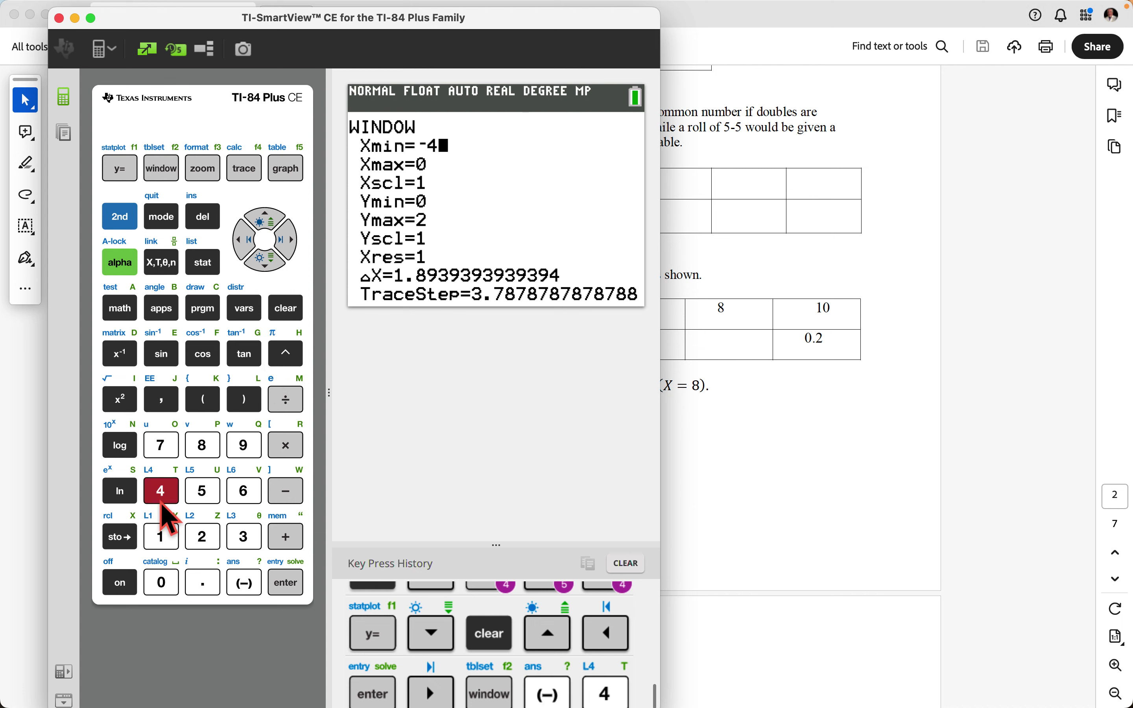
left_click(264, 266)
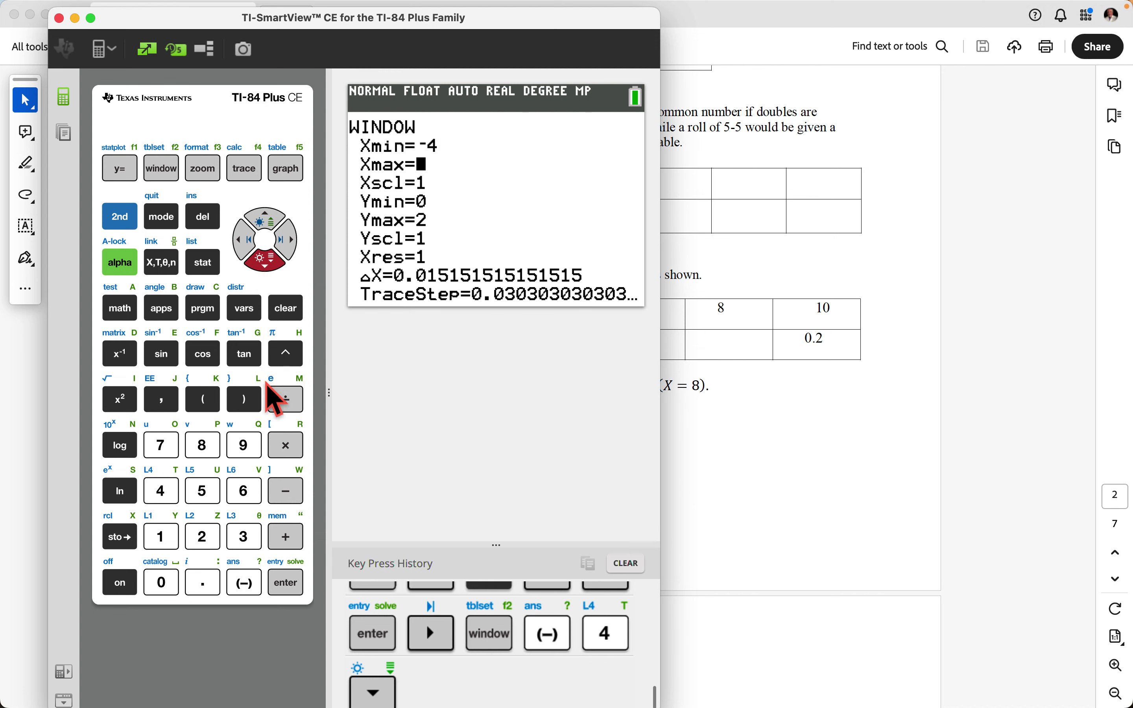
left_click(172, 490)
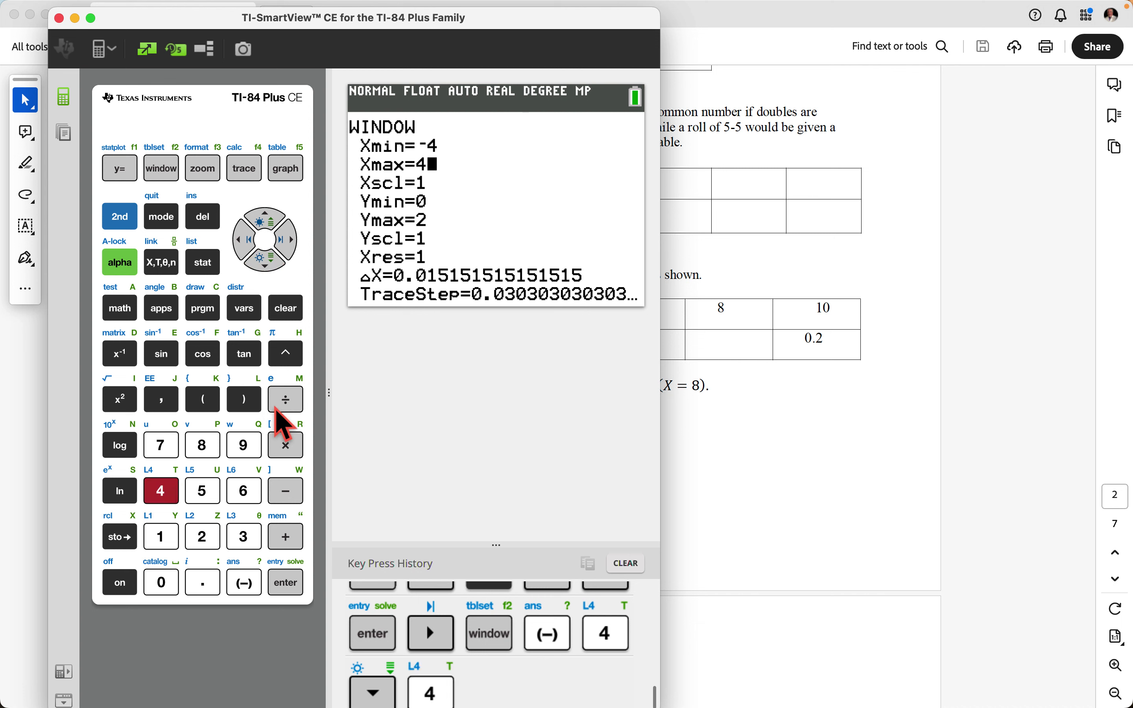
Set the window's Ymax to .5 and graph the normal curve Y1.
left_click(275, 269)
left_click(275, 271)
left_click(273, 271)
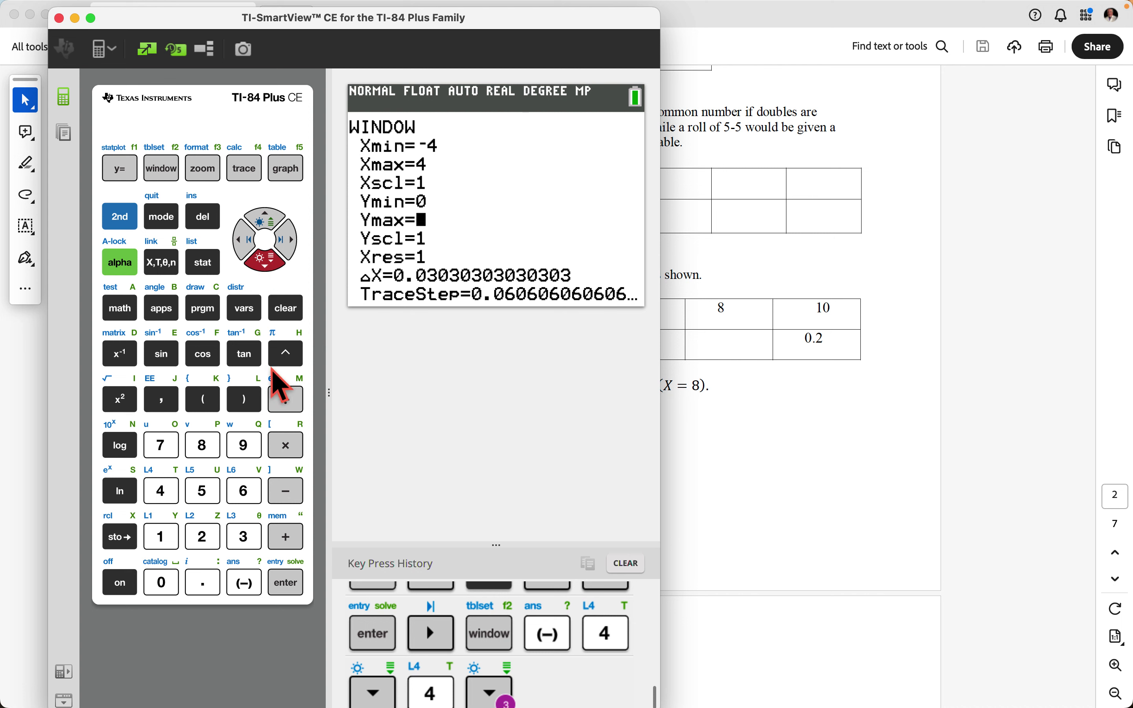
left_click(203, 582)
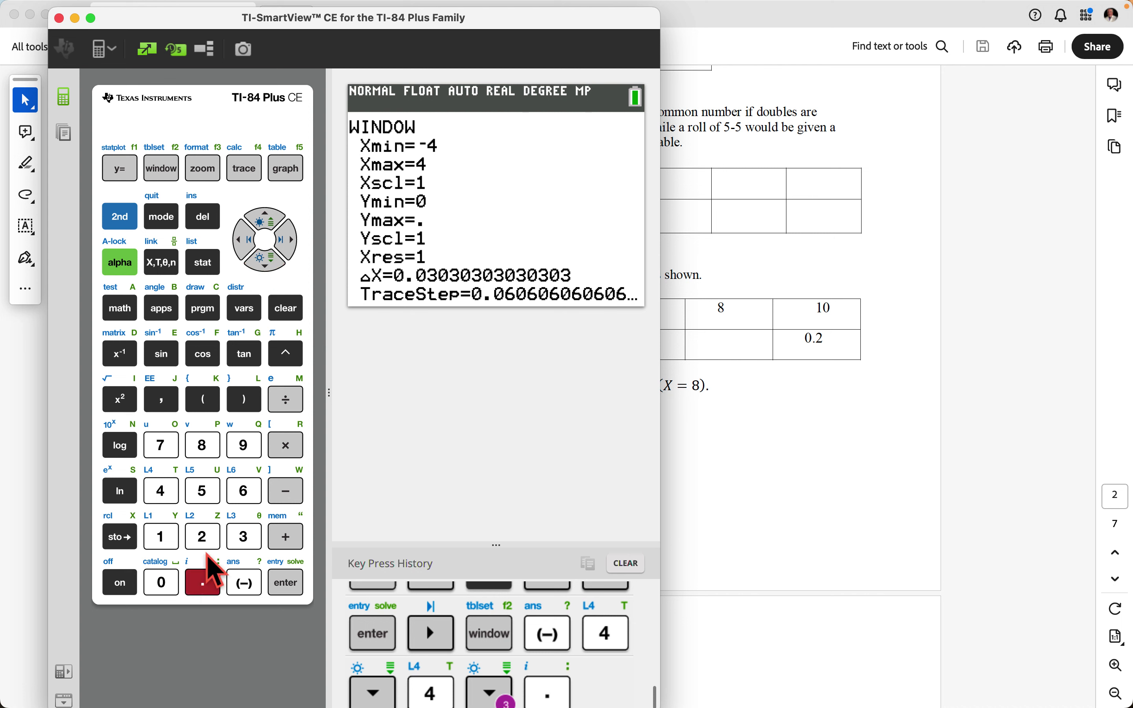
left_click(203, 491)
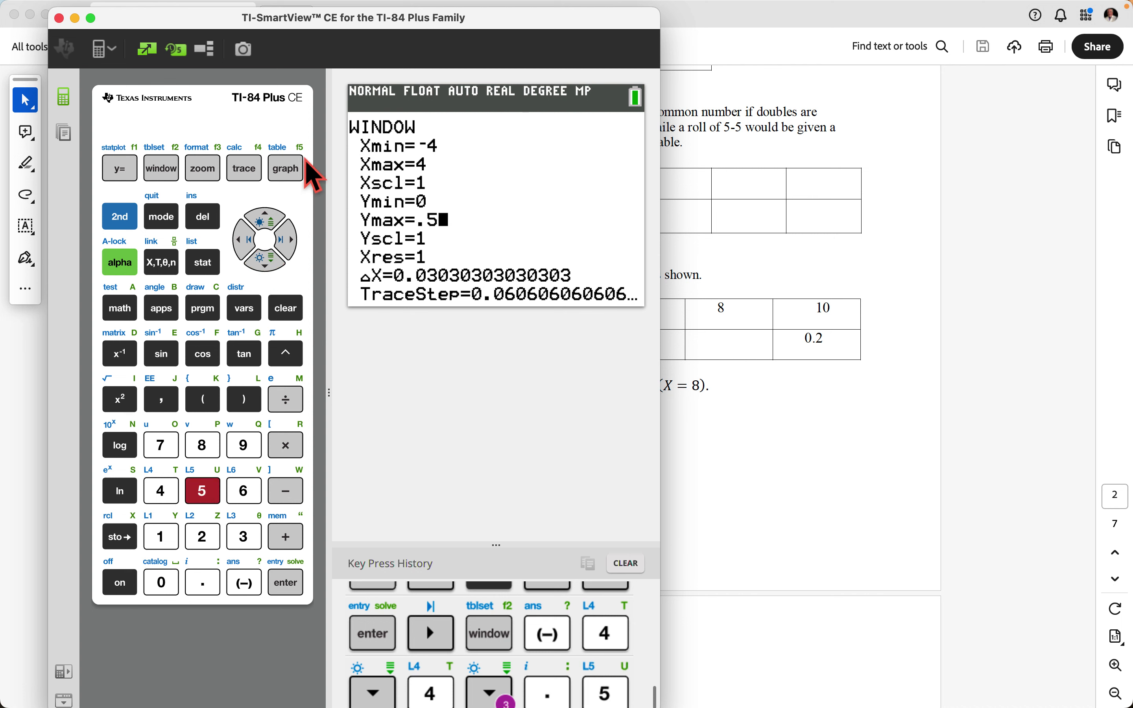
left_click(291, 167)
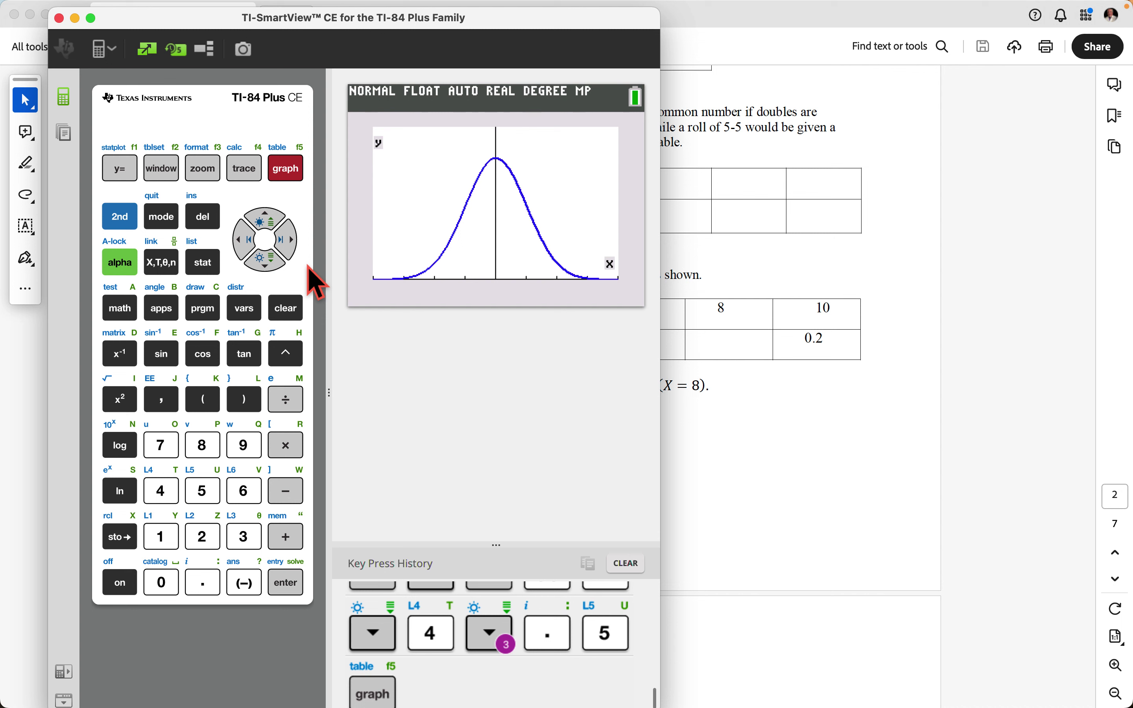
Calculate the integral ∫f(x)dx under the Y1 curve from a lower limit of -1 to an upper limit of 1.
left_click(126, 175)
left_click(122, 217)
left_click(244, 169)
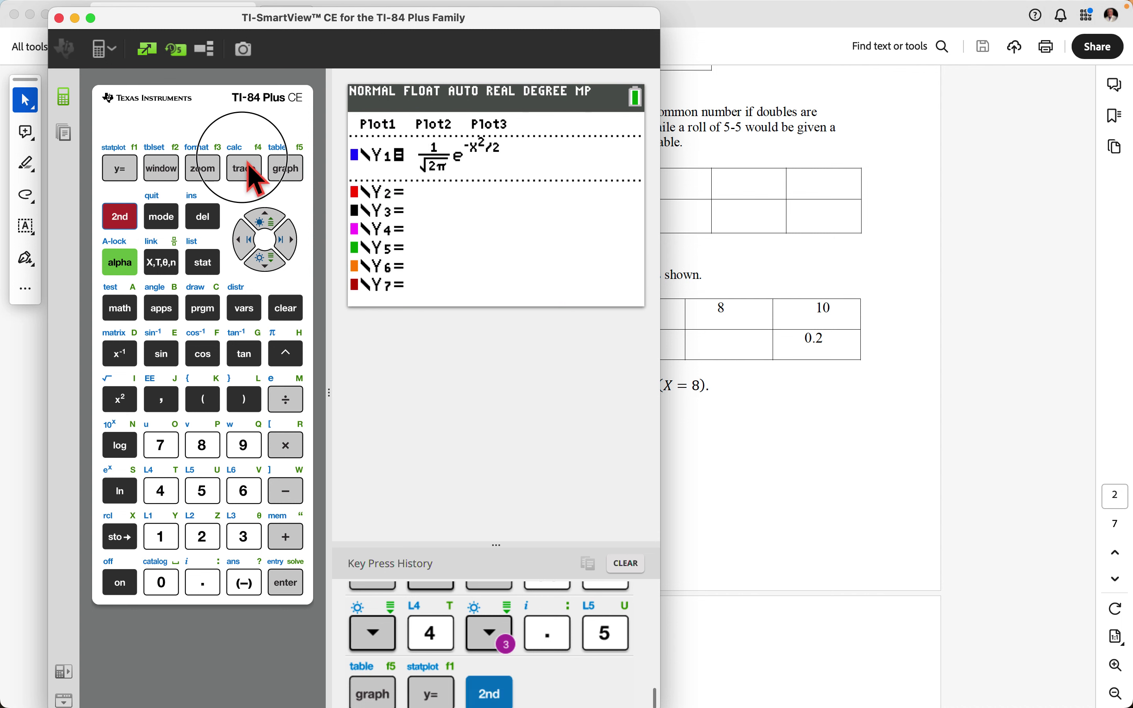
left_click(274, 268)
left_click(274, 268)
left_click(274, 268)
left_click(274, 268)
left_click(274, 268)
left_click(274, 268)
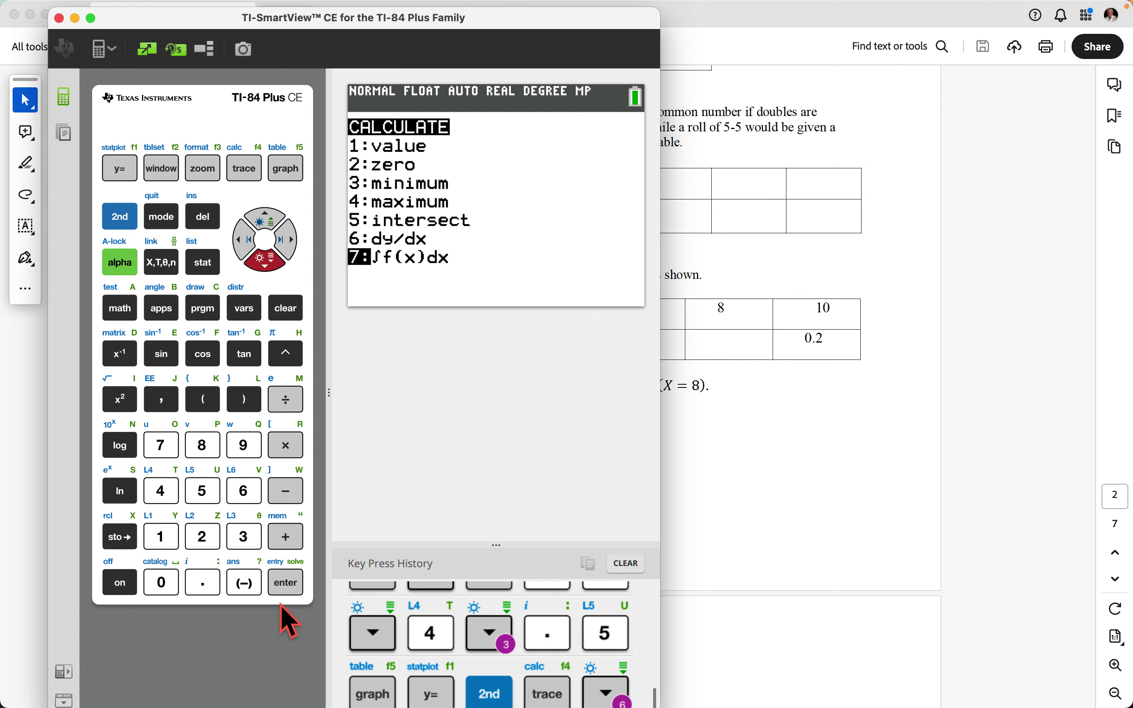
left_click(287, 585)
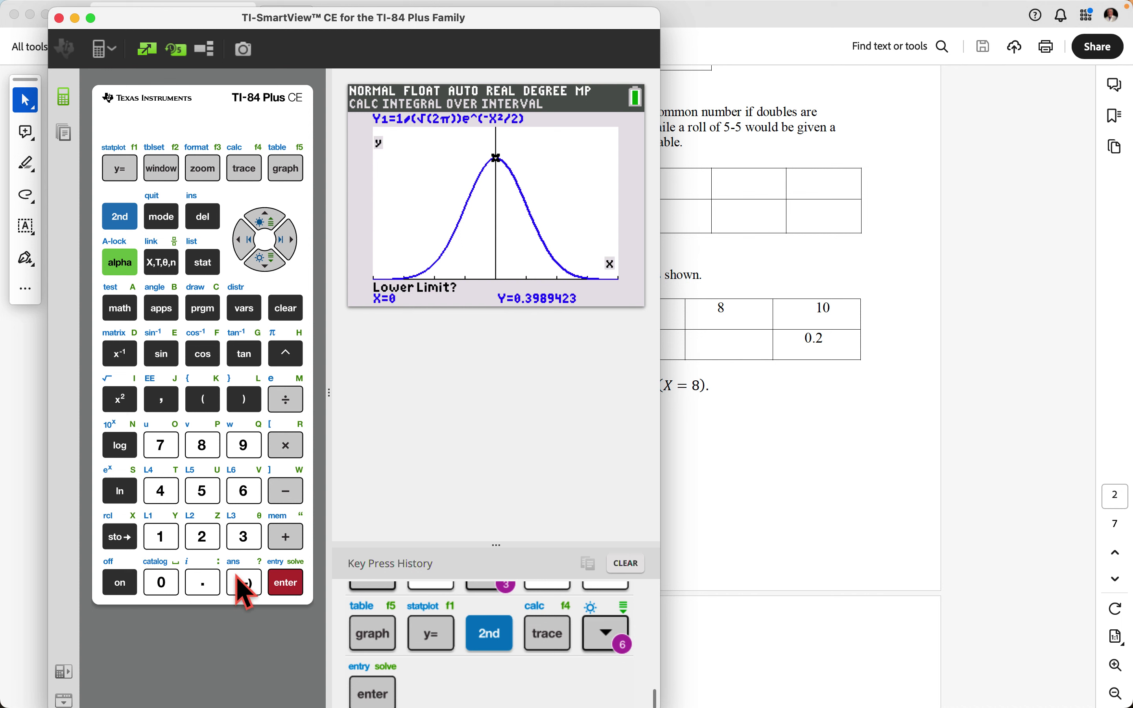
left_click(245, 592)
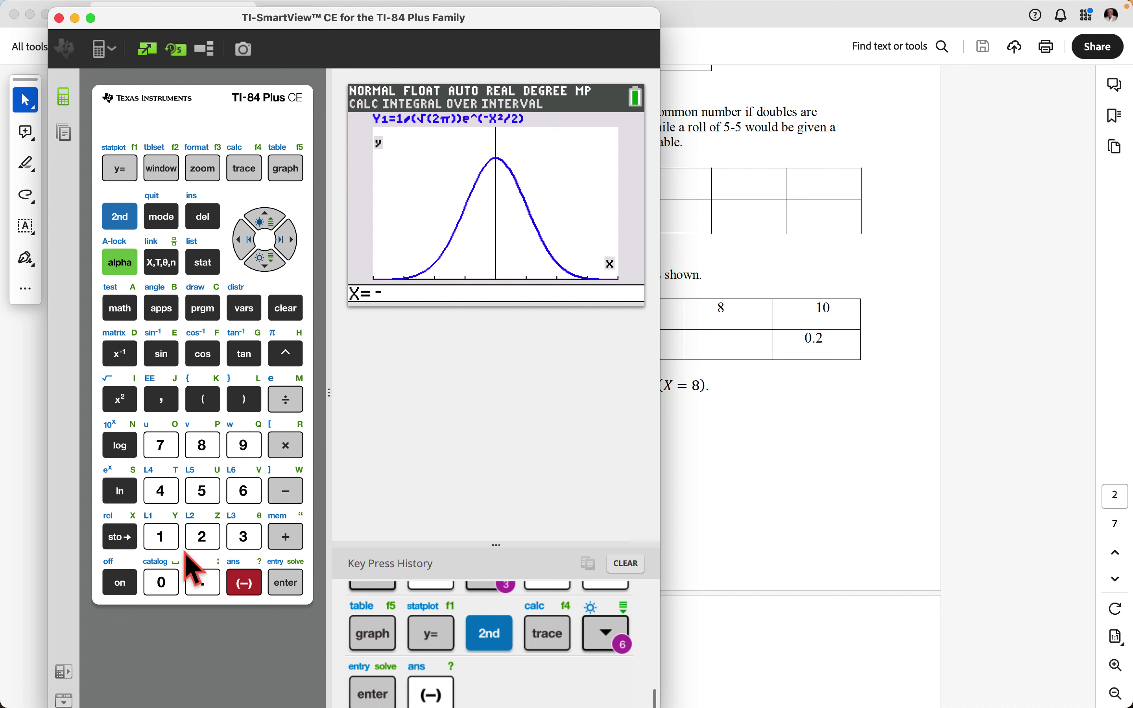
left_click(161, 537)
left_click(291, 581)
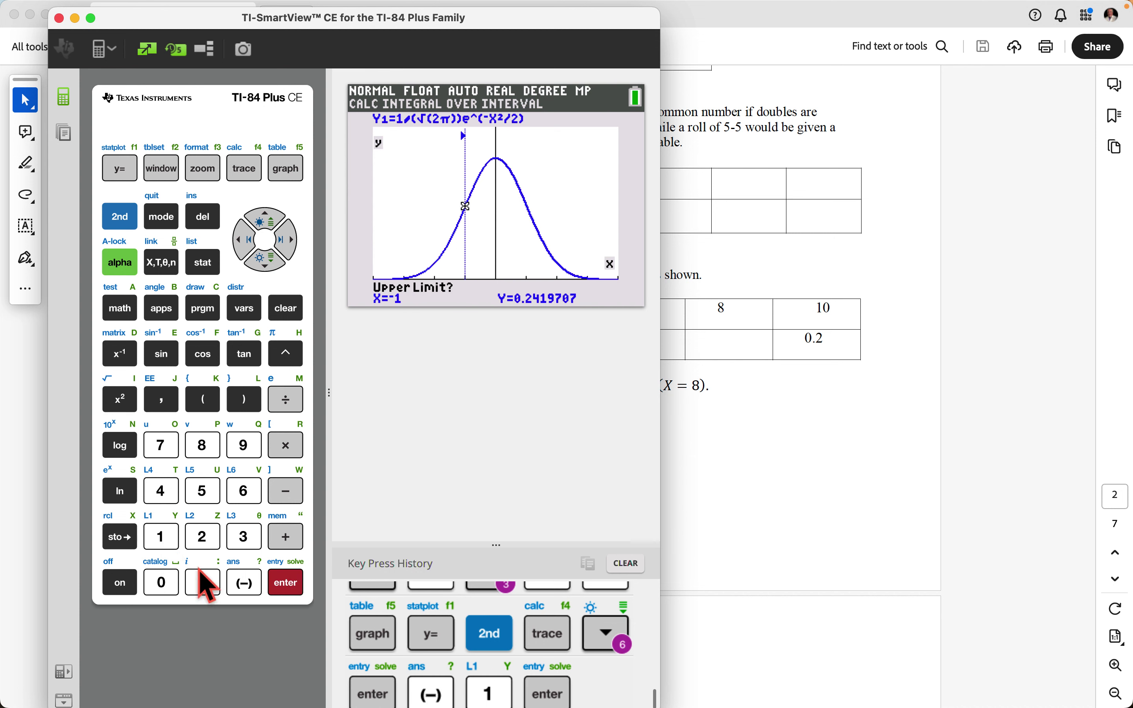
left_click(162, 537)
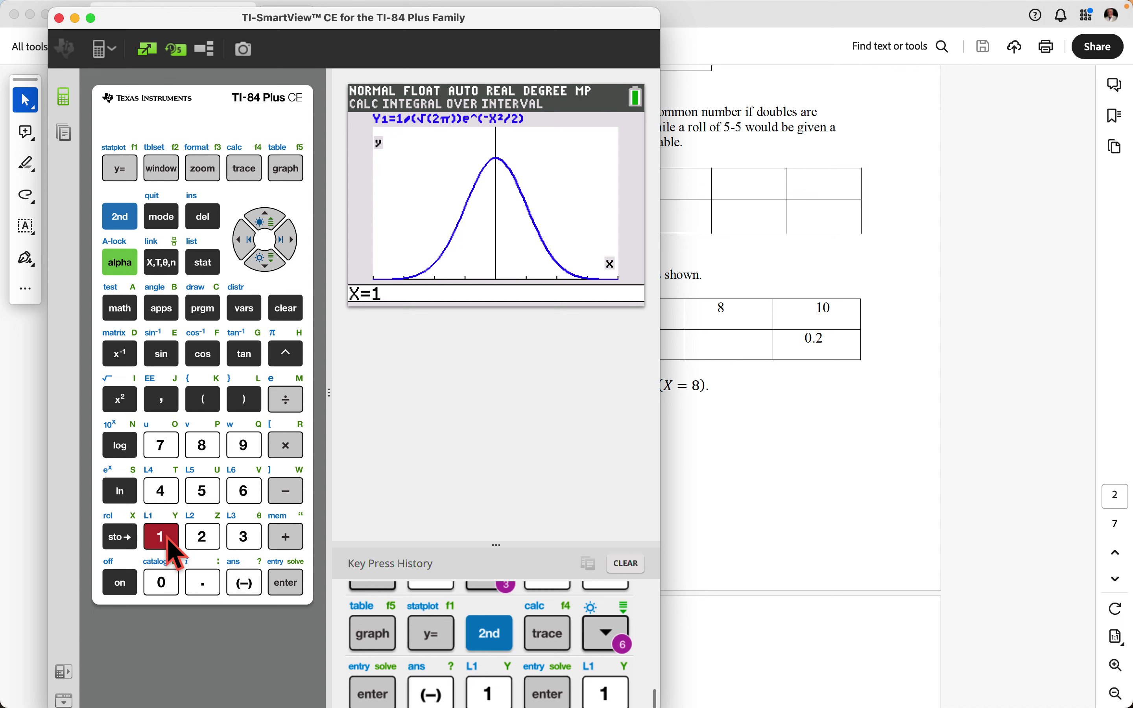
left_click(287, 585)
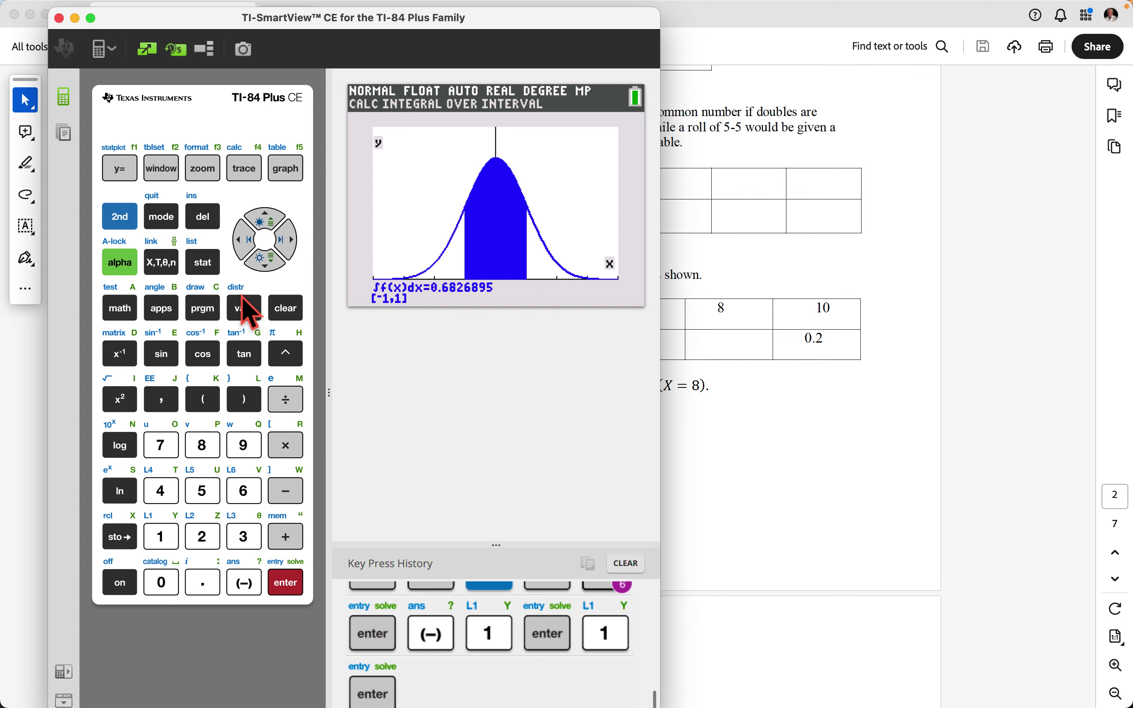
Quit the integral graph and open the normalcdf entry form from the distribution functions.
left_click(128, 218)
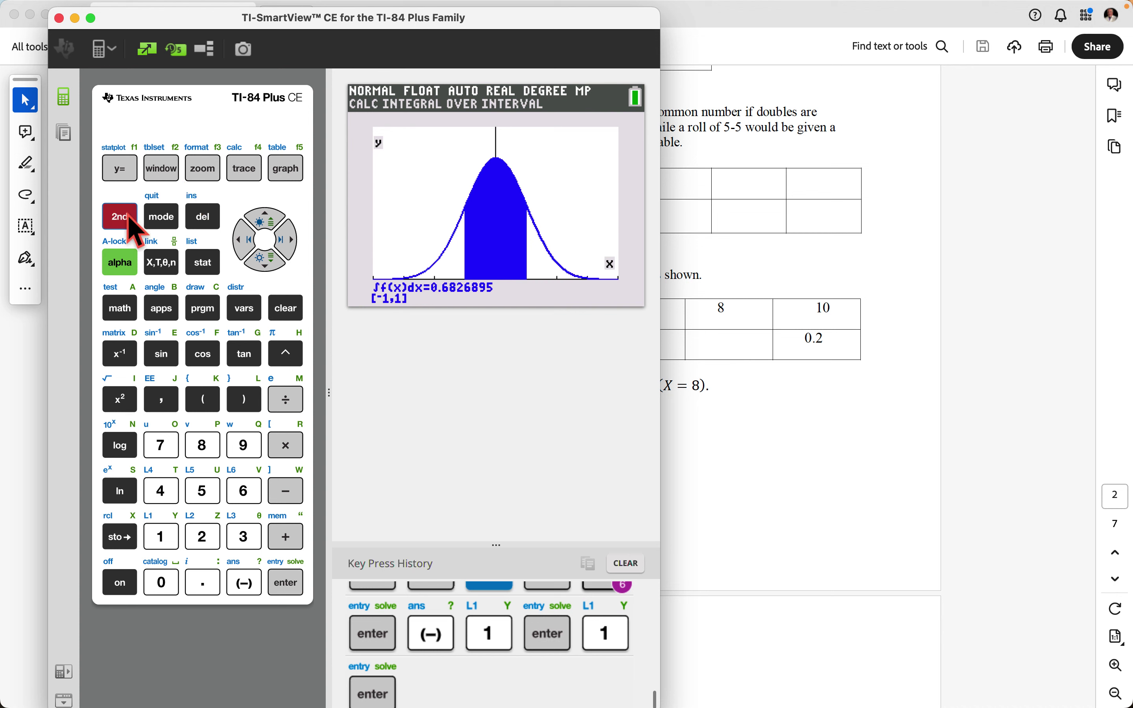
left_click(163, 217)
left_click(121, 216)
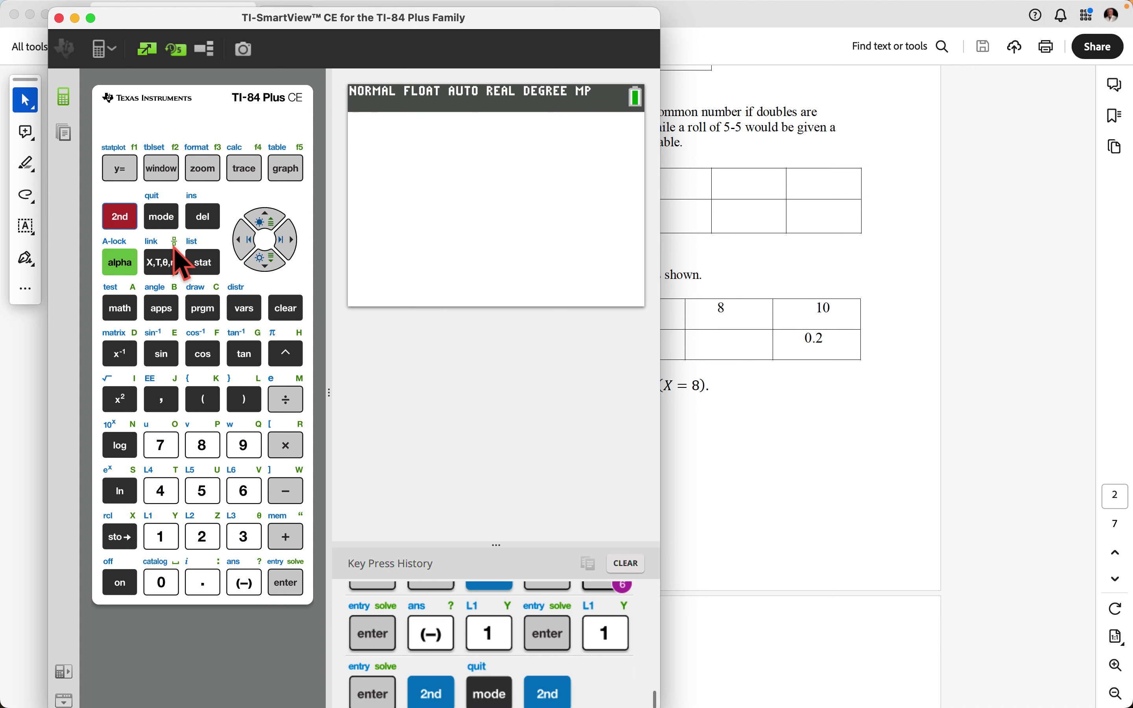
left_click(248, 313)
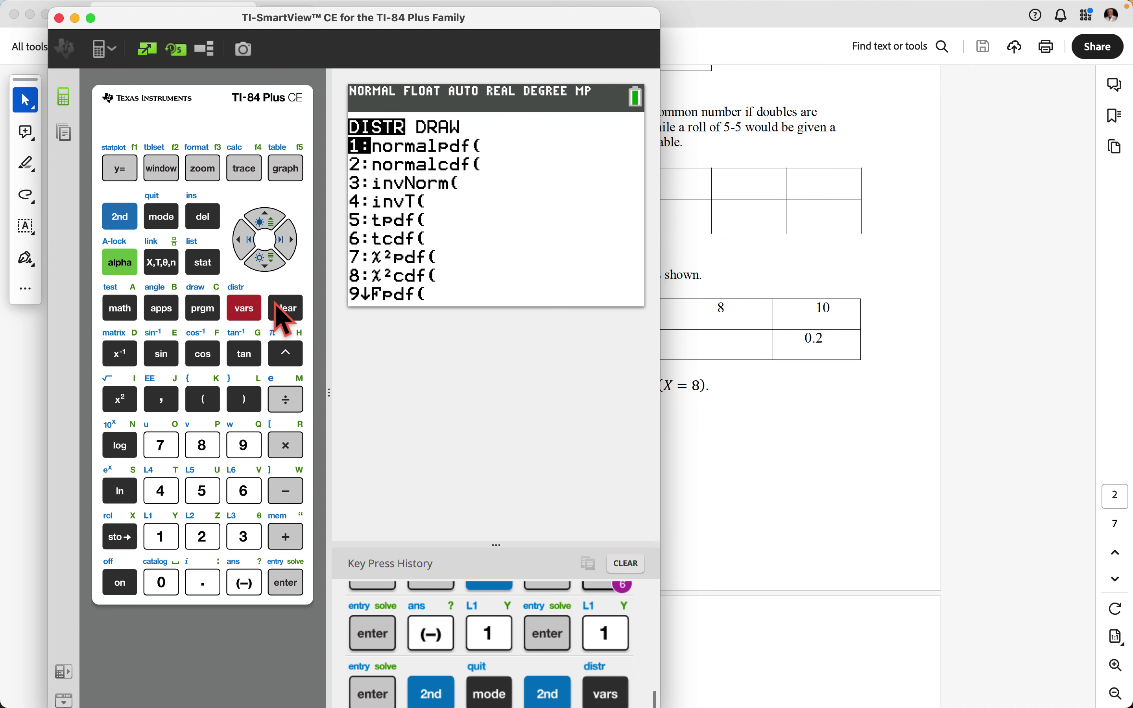
left_click(265, 261)
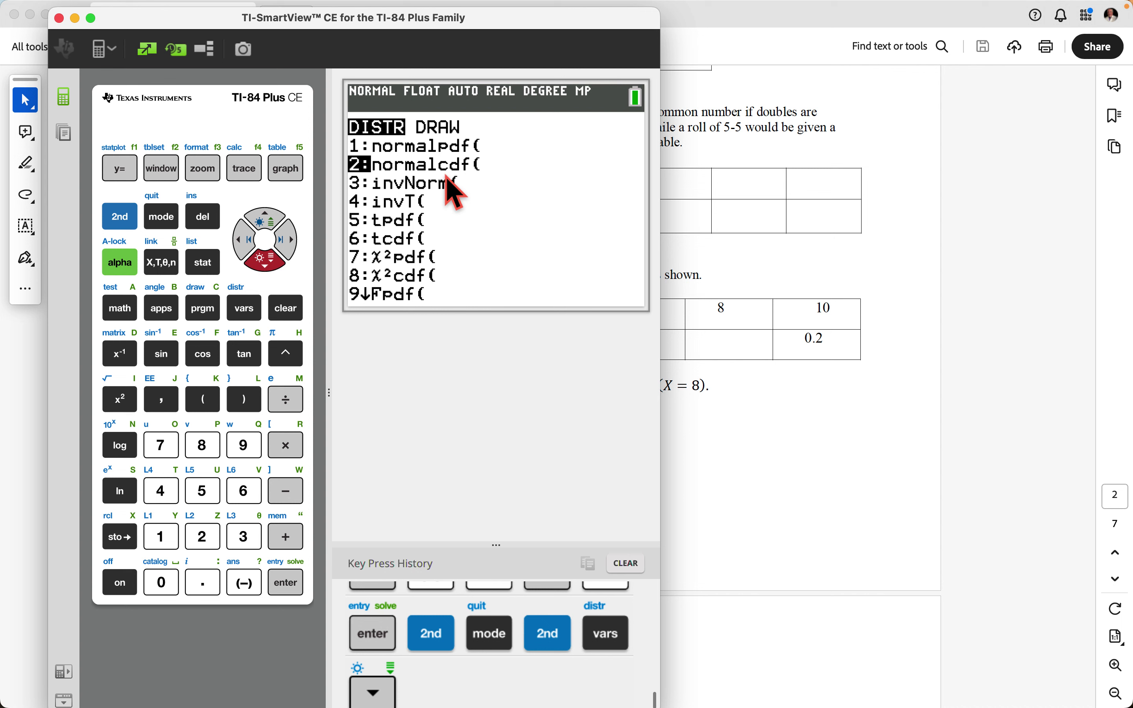
left_click(286, 585)
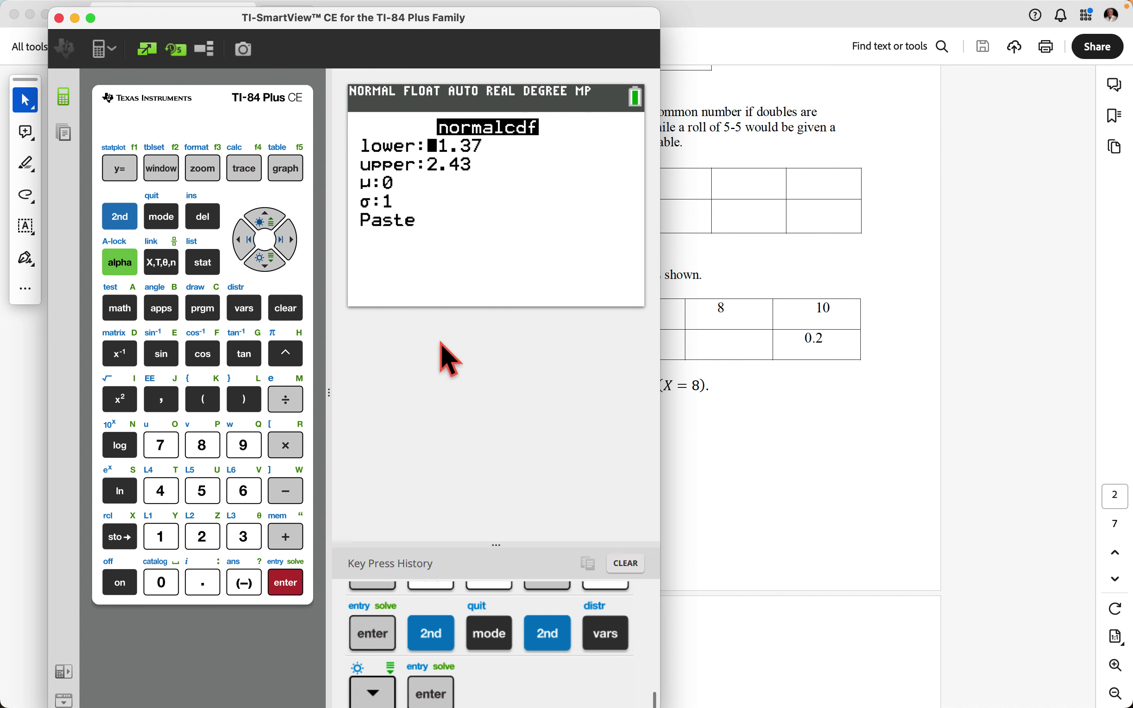
Set normalcdf's lower bound to -1 and upper bound to 1, keeping μ at 0 and σ at 1, and evaluate it.
left_click(257, 586)
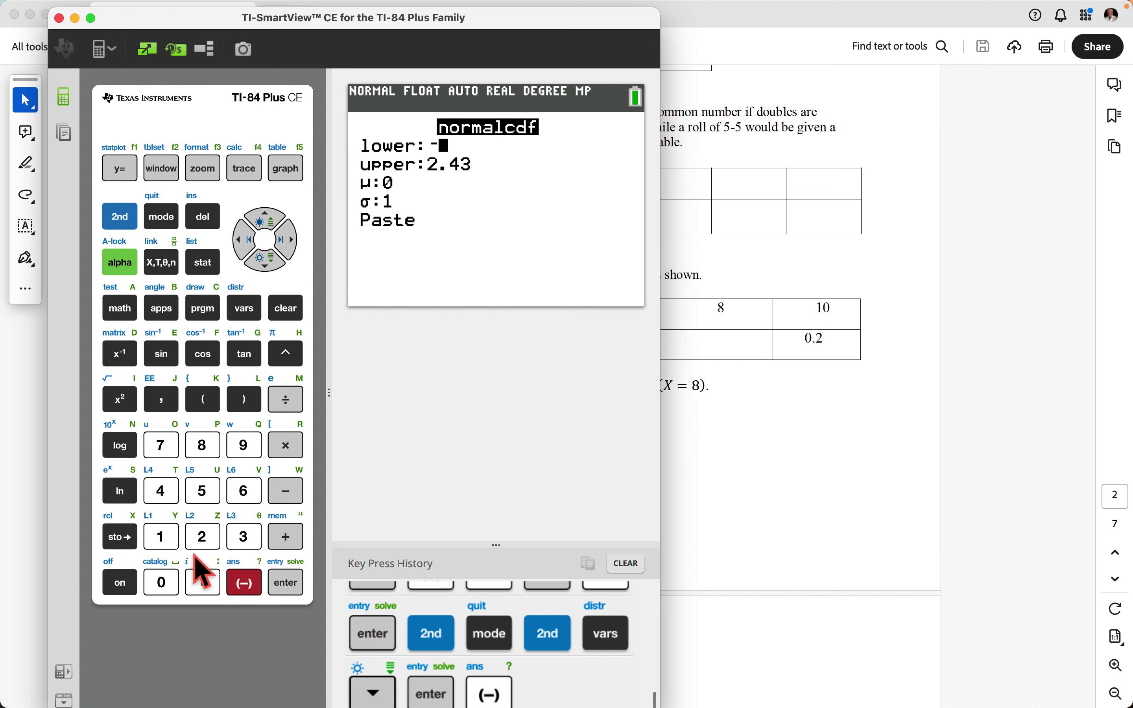
left_click(161, 537)
left_click(288, 585)
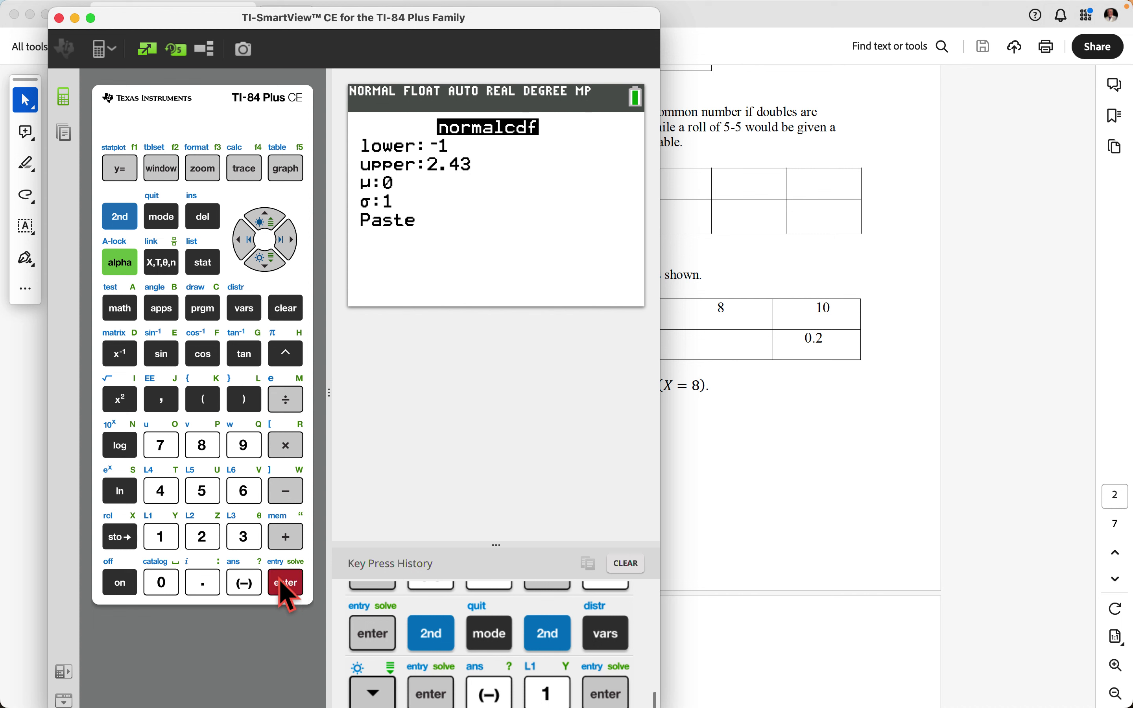
left_click(160, 538)
left_click(281, 585)
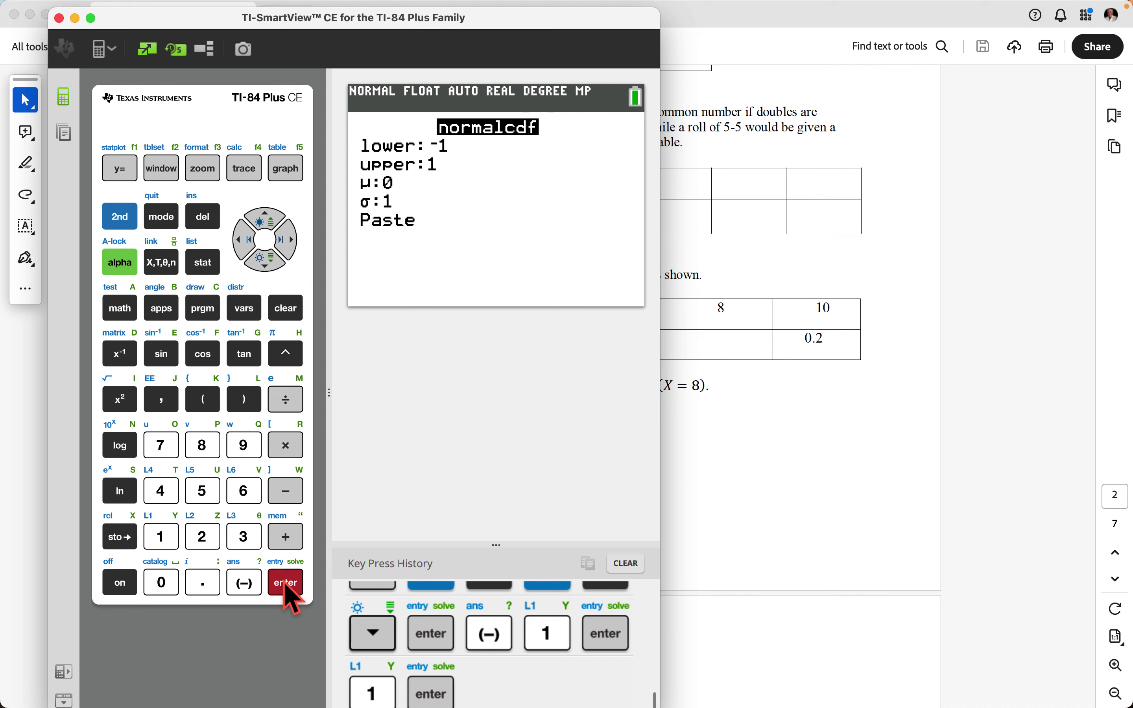
left_click(273, 269)
left_click(274, 270)
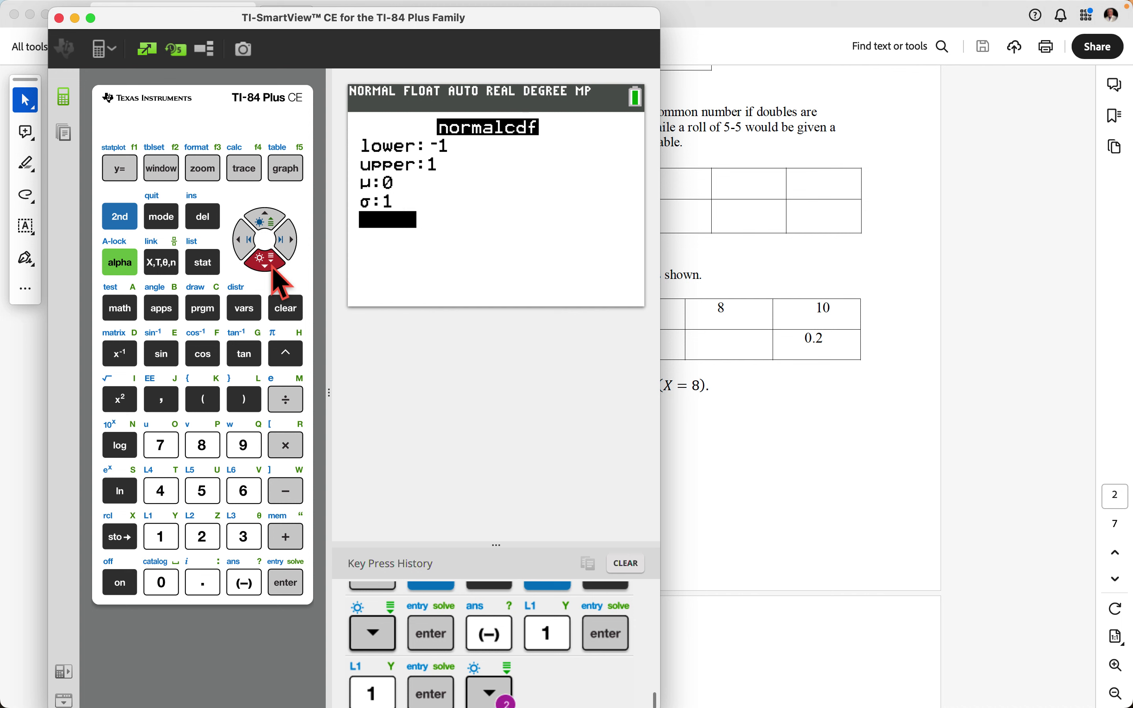
left_click(296, 594)
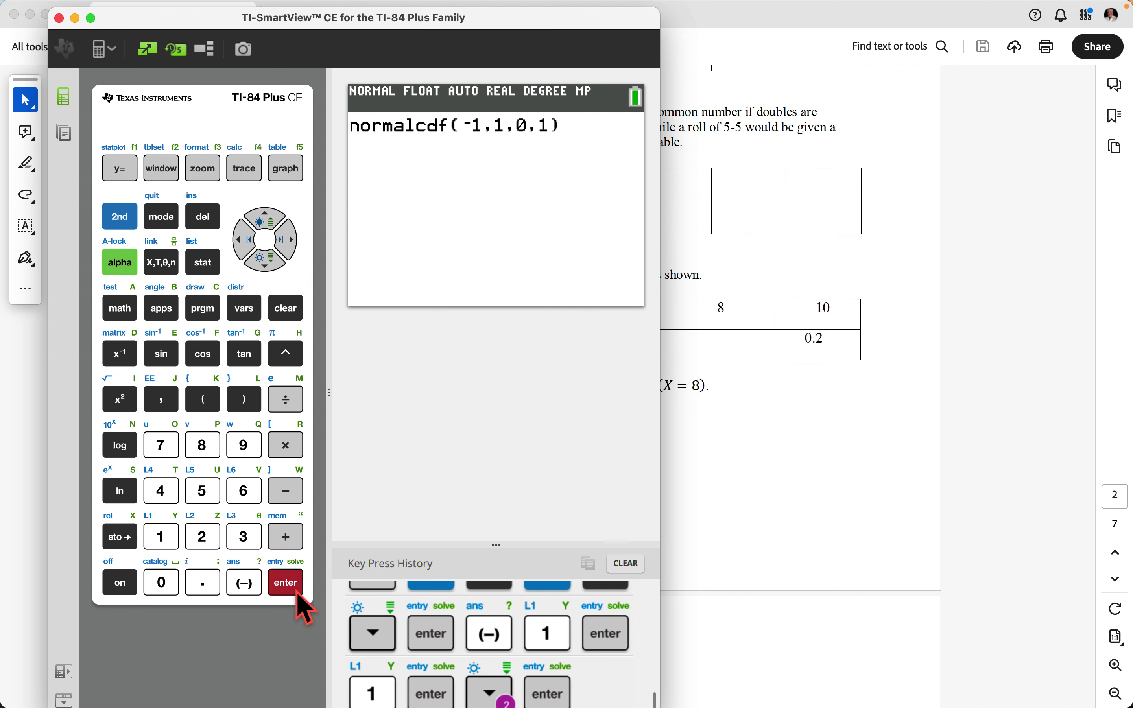
left_click(298, 595)
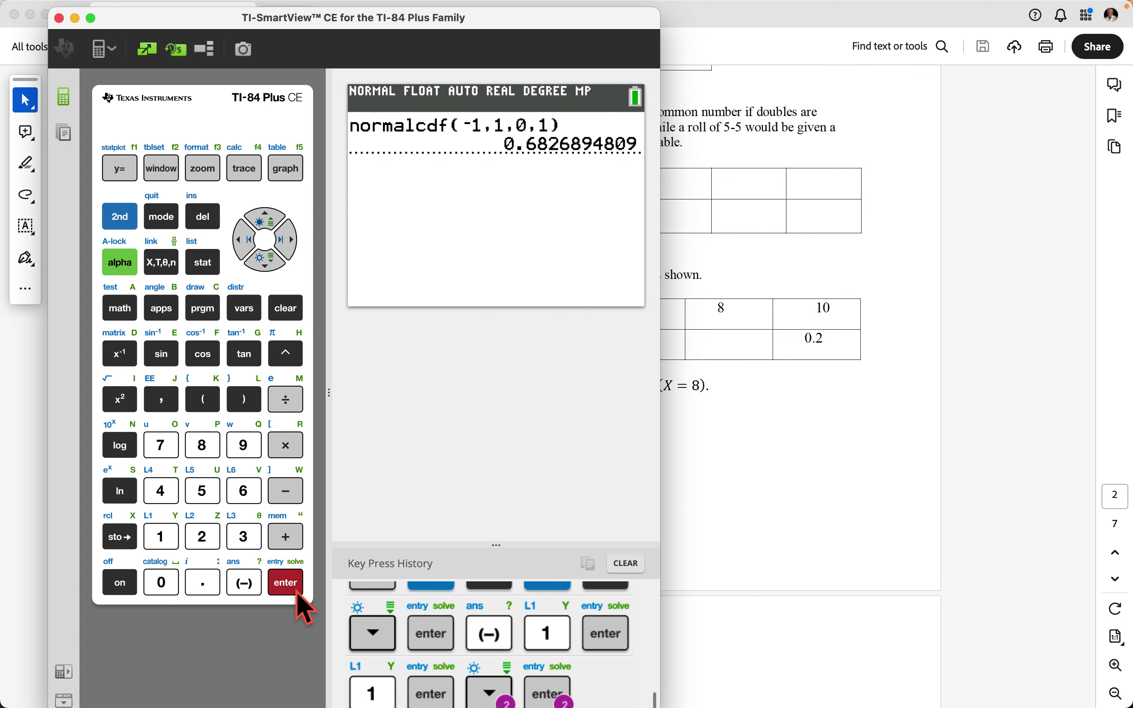
Minimize the test review PDF, switch to the lecture slideshow, and advance to the slide on normal probability within k standard deviations of the mean.
left_click(764, 533)
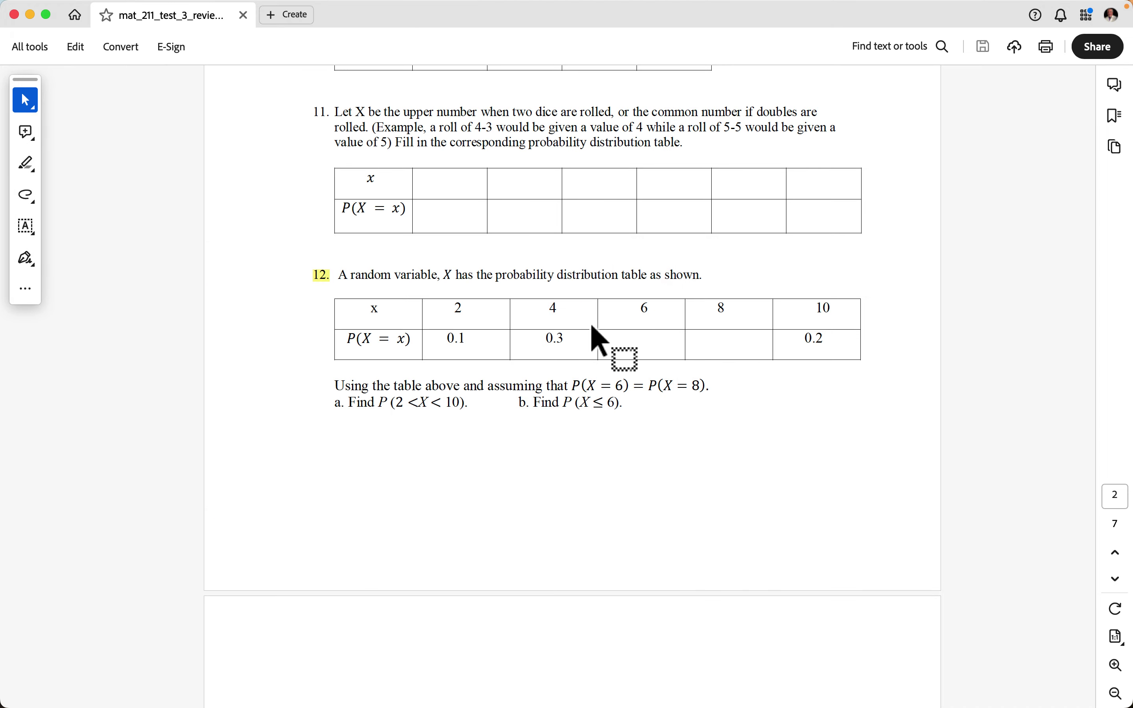
left_click(30, 14)
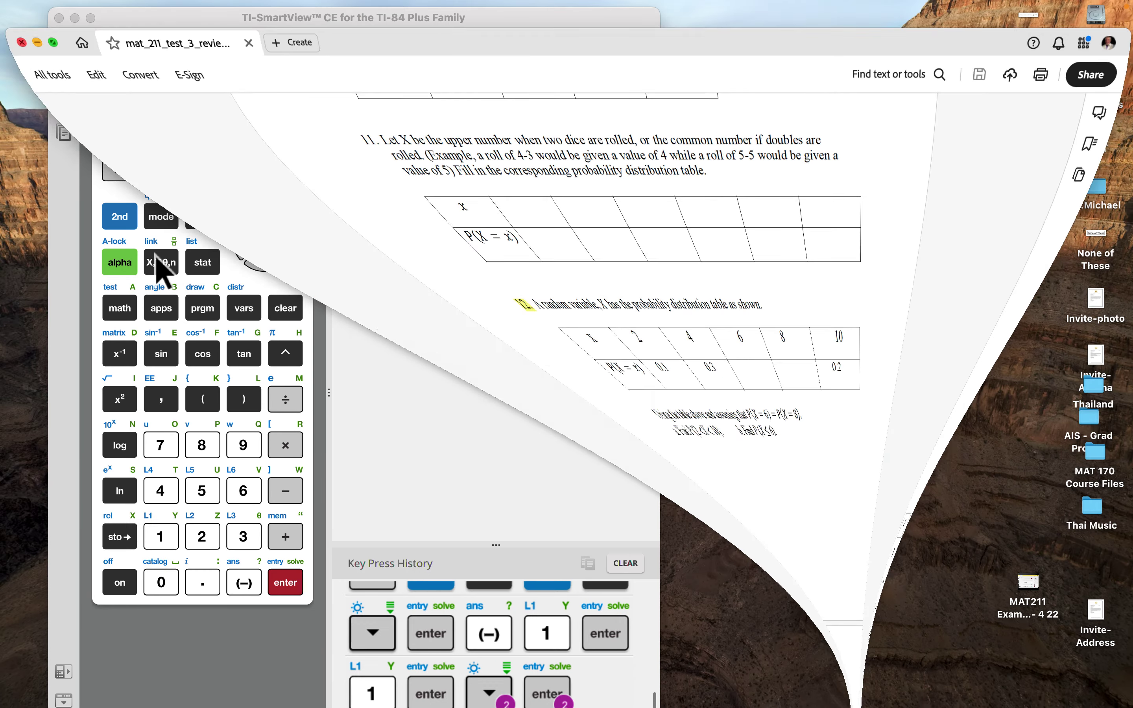
mouse_move(492, 701)
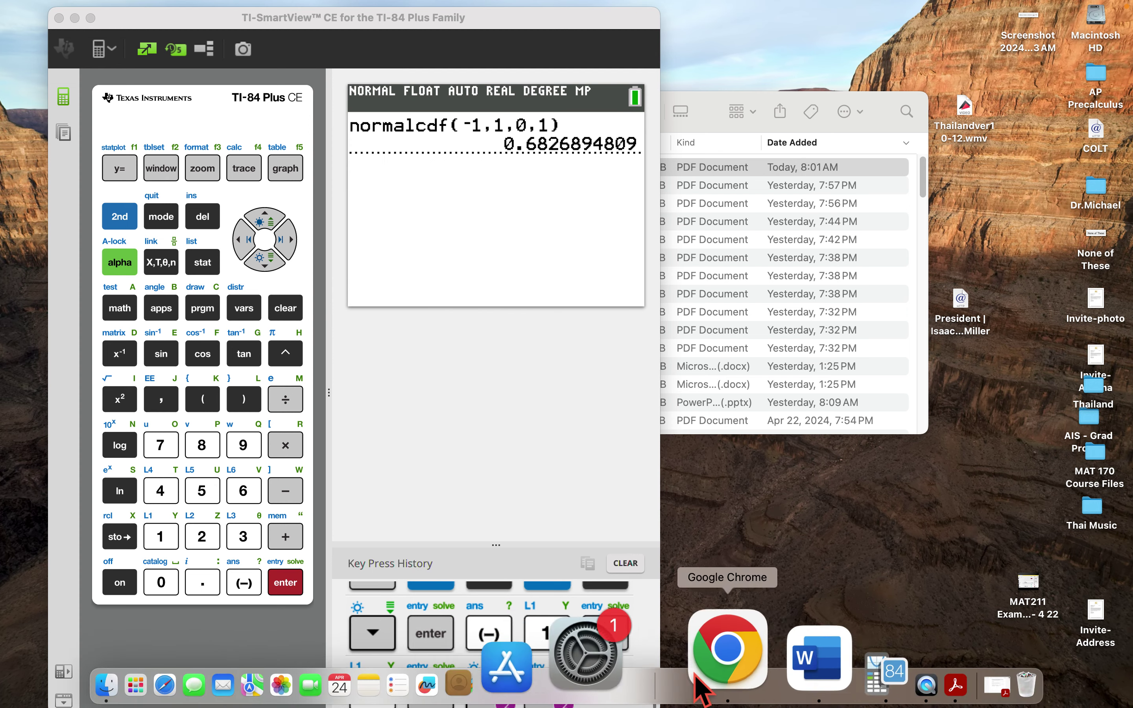
left_click(708, 669)
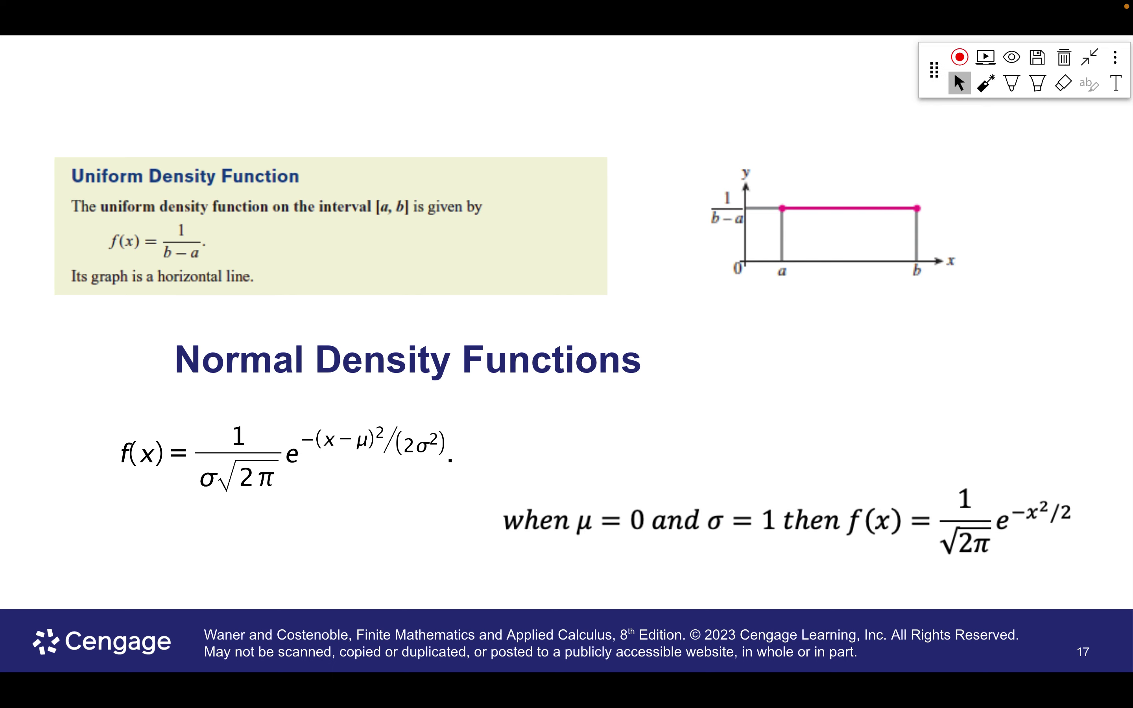
key("Right")
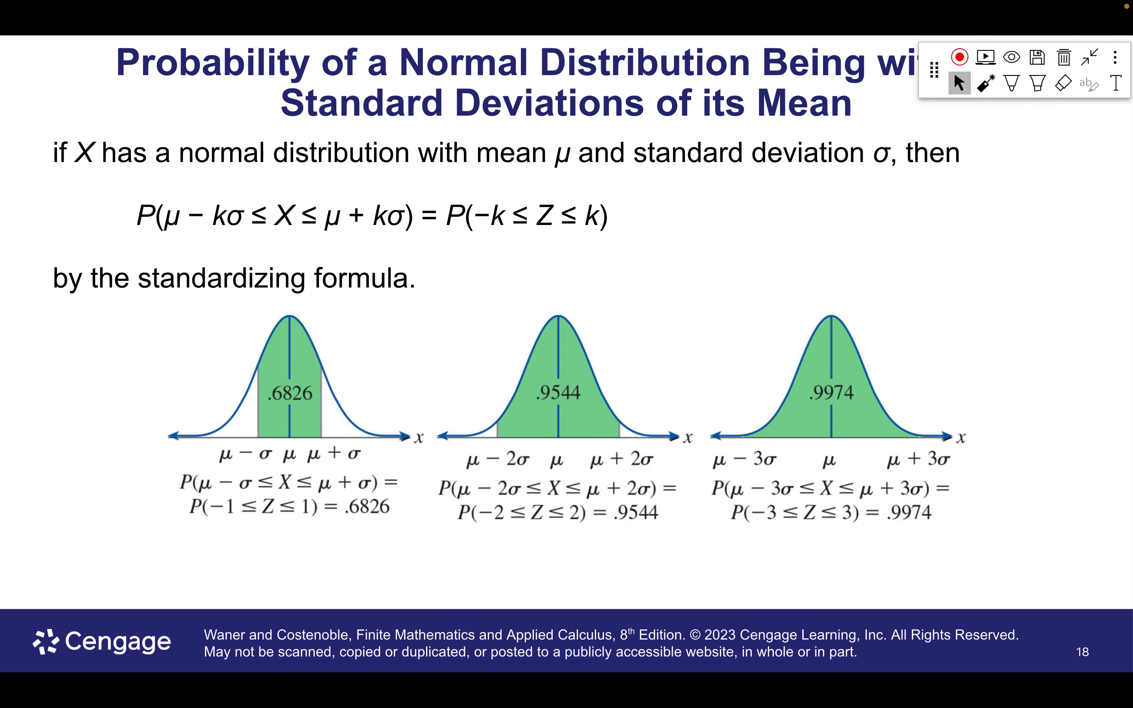